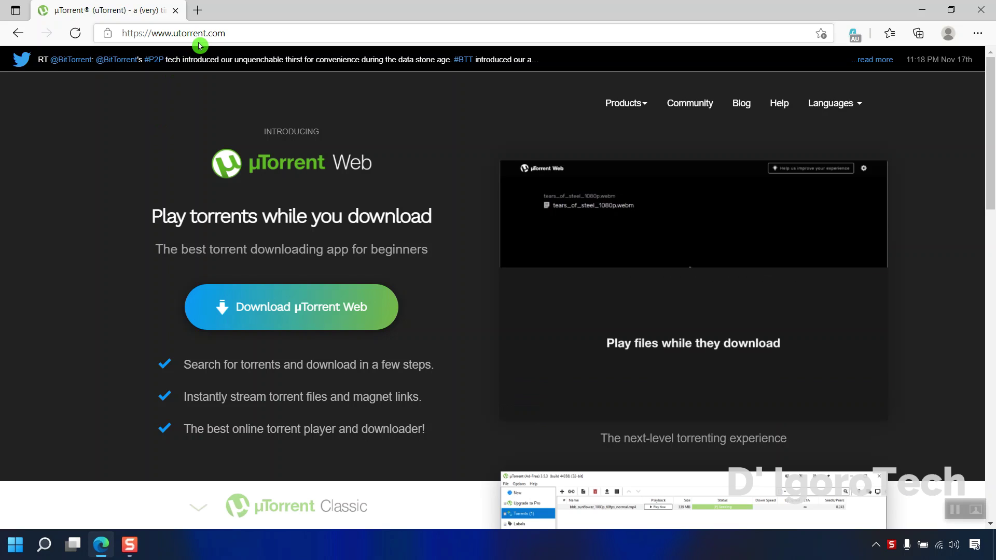
{"action": "scroll", "coordinate": [374, 144], "scroll_direction": "down", "scroll_amount": 5}
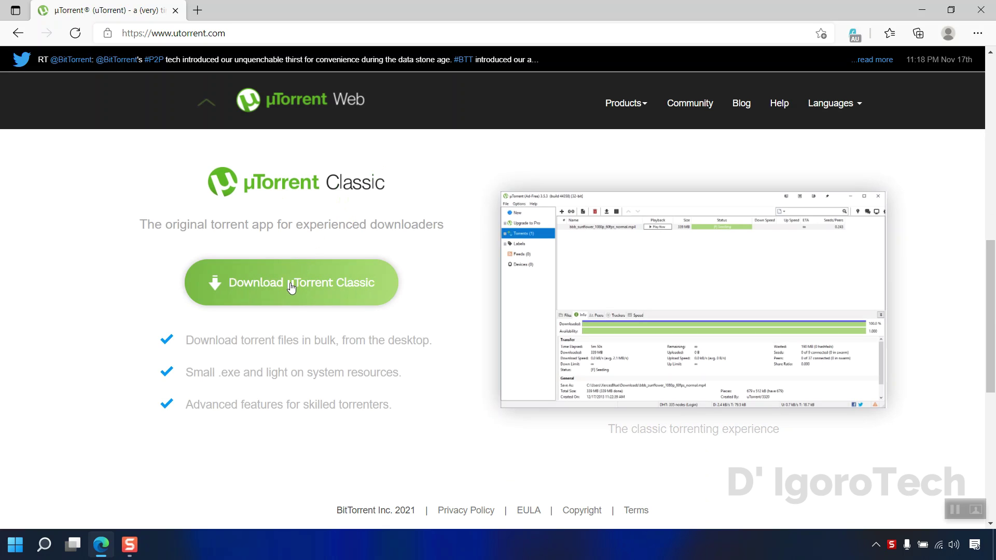
Download the free basic µTorrent Classic installer from the µTorrent site in Edge
{"action": "left_click", "coordinate": [268, 289]}
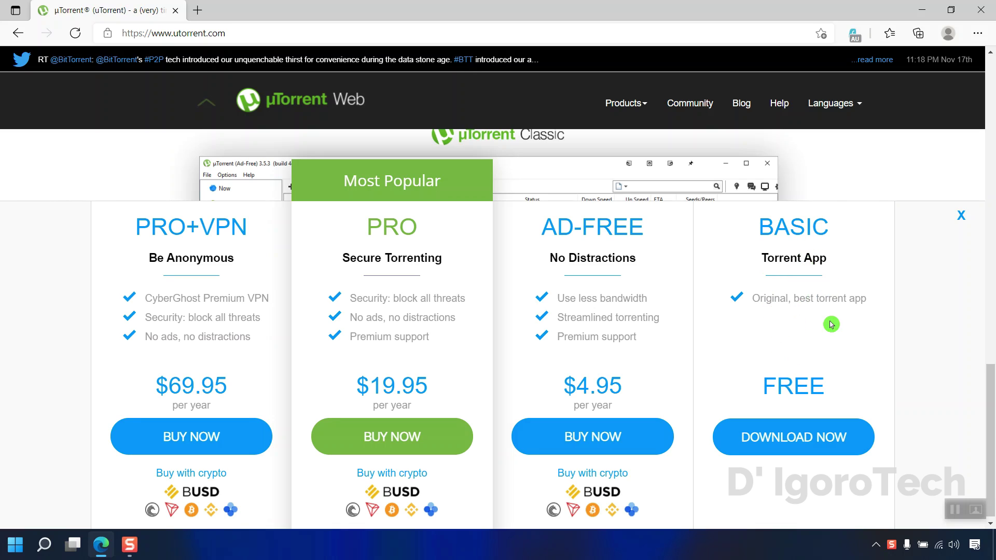
{"action": "left_click", "coordinate": [800, 443]}
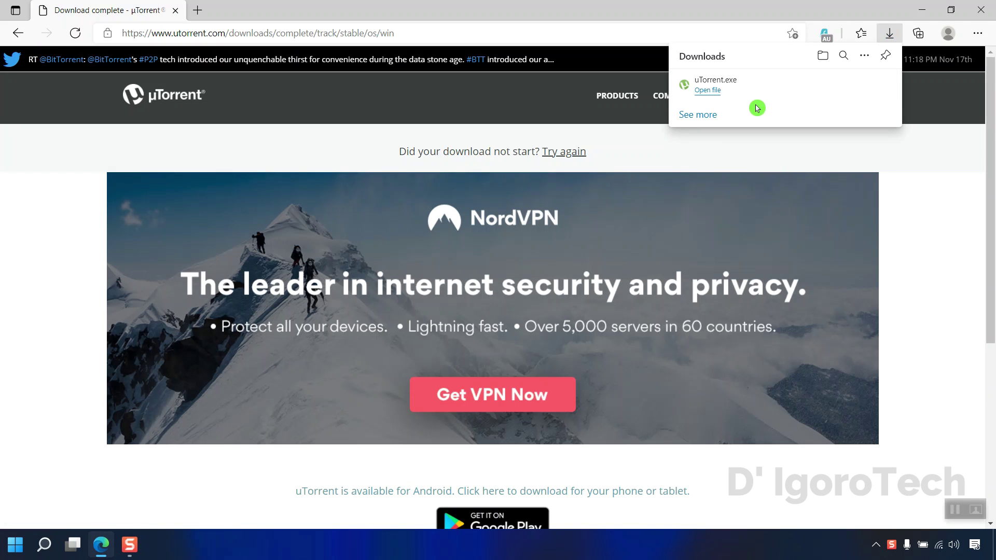
Reveal the downloaded uTorrent installer in its folder and run it to start the setup wizard
{"action": "left_click", "coordinate": [842, 94]}
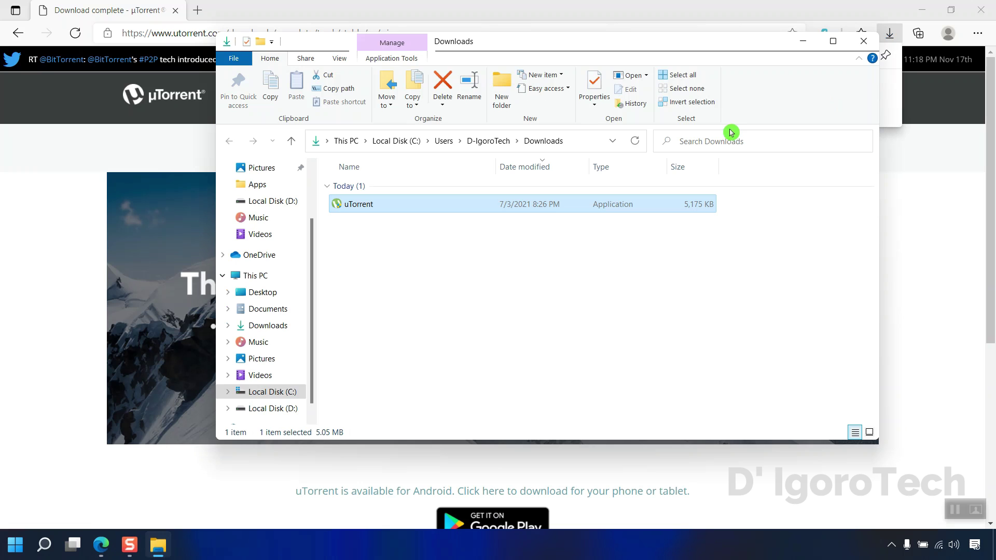
{"action": "left_click", "coordinate": [925, 11]}
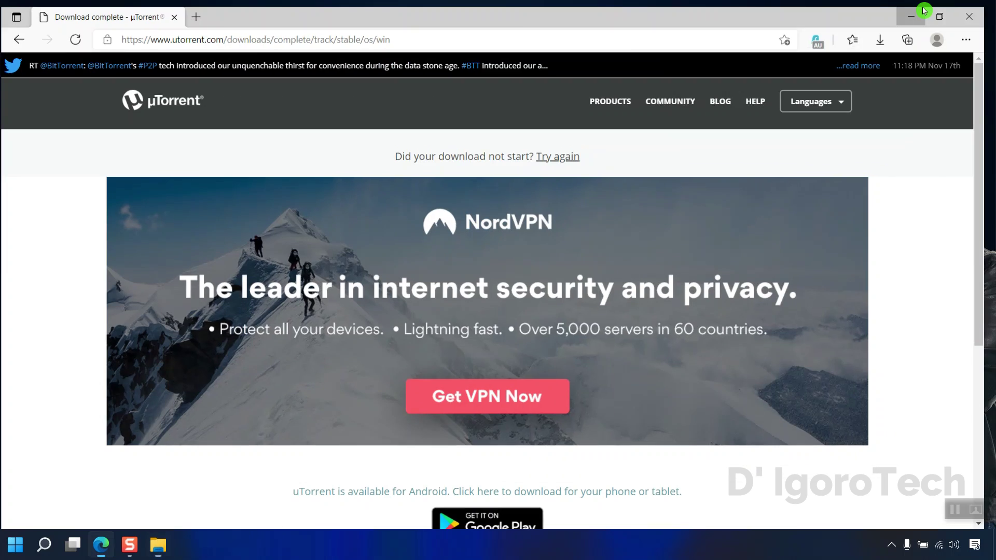
{"action": "left_click", "coordinate": [353, 239]}
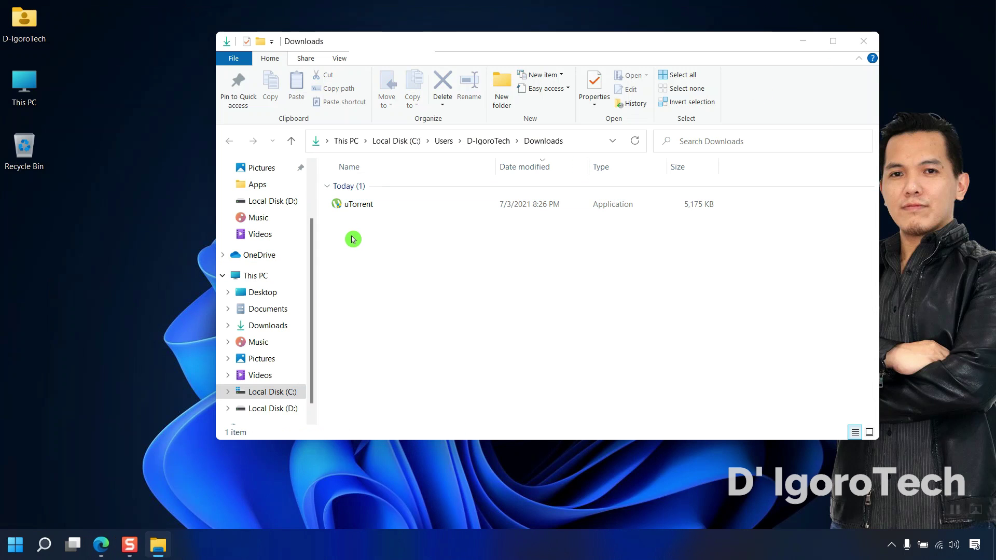
{"action": "left_click", "coordinate": [357, 206]}
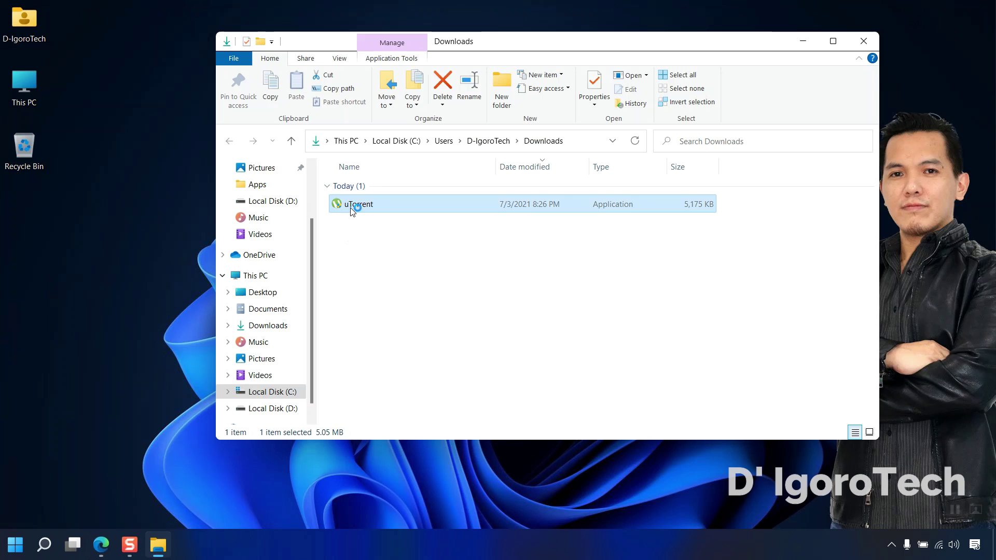
{"action": "double_click", "coordinate": [352, 207]}
Advance past the welcome and scam-warning pages and agree to the license agreement
{"action": "left_click", "coordinate": [802, 40]}
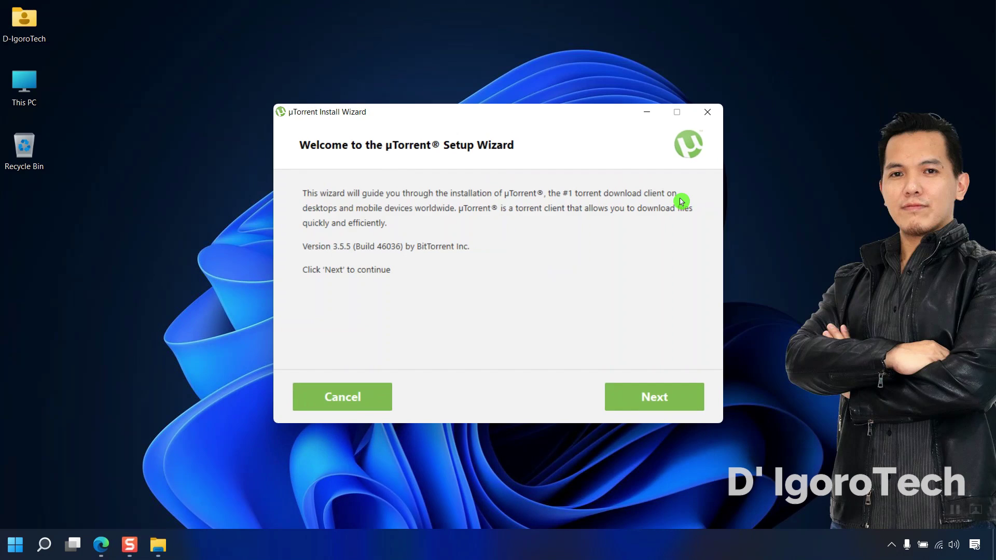
{"action": "left_click", "coordinate": [680, 408]}
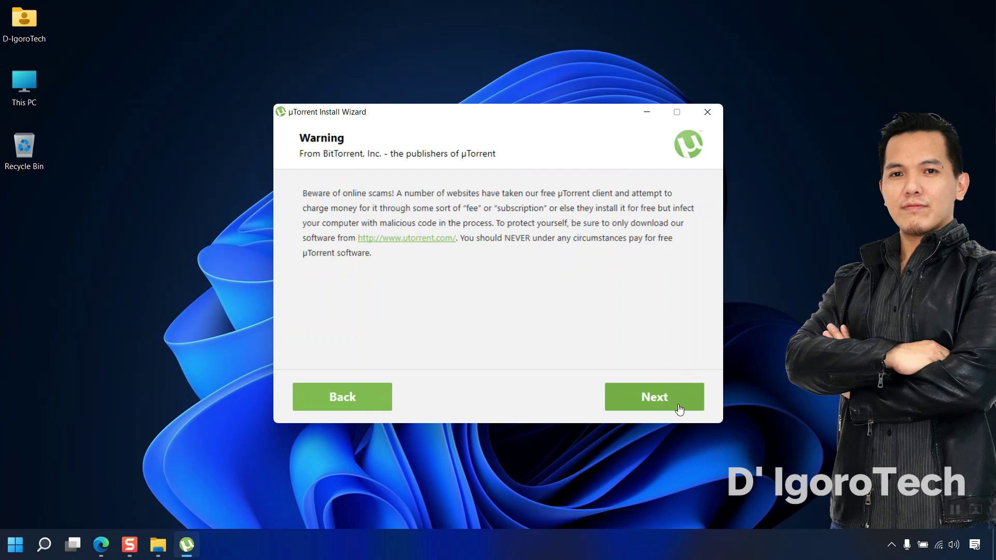
{"action": "left_click", "coordinate": [680, 409]}
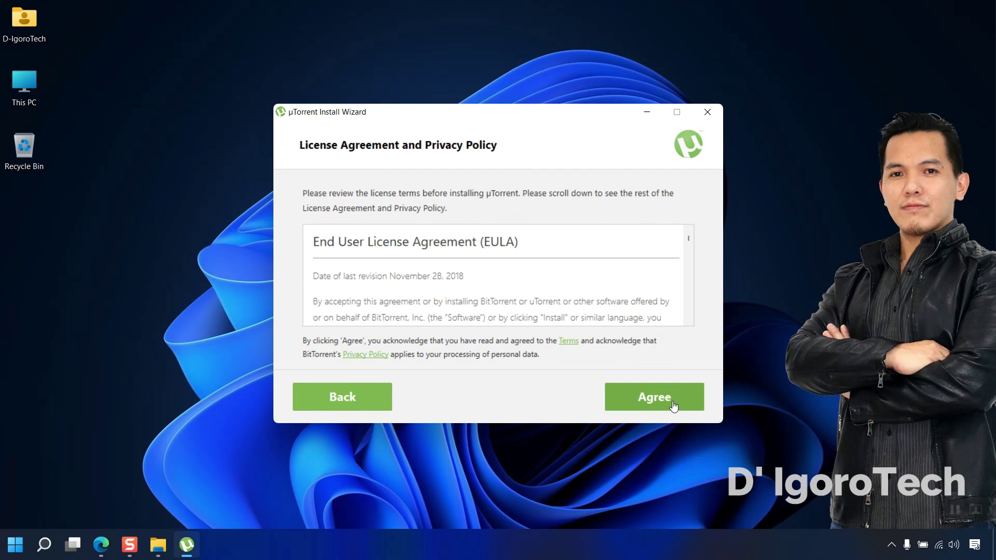
{"action": "left_click", "coordinate": [674, 405]}
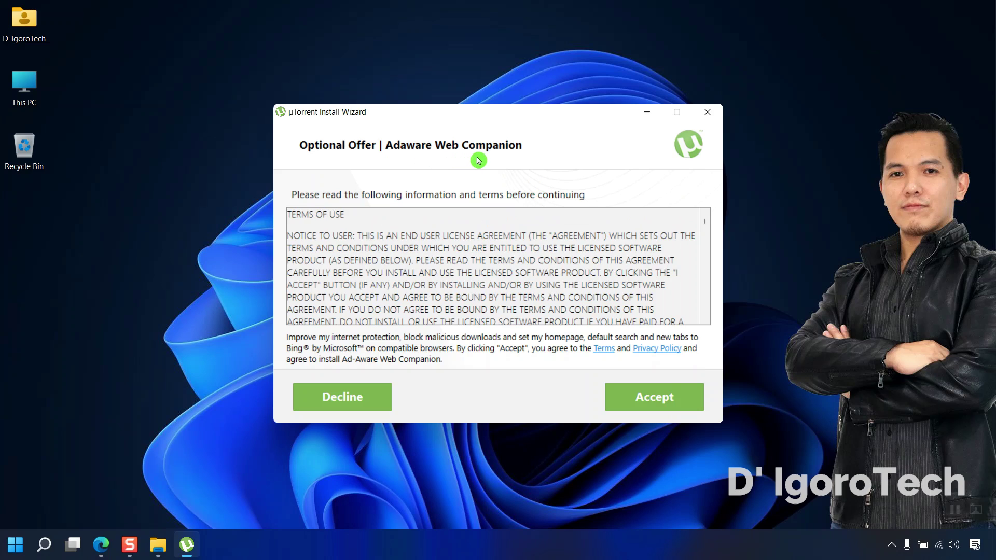
Decline the Adaware Web Companion and CCleaner optional offers
{"action": "left_click", "coordinate": [375, 396]}
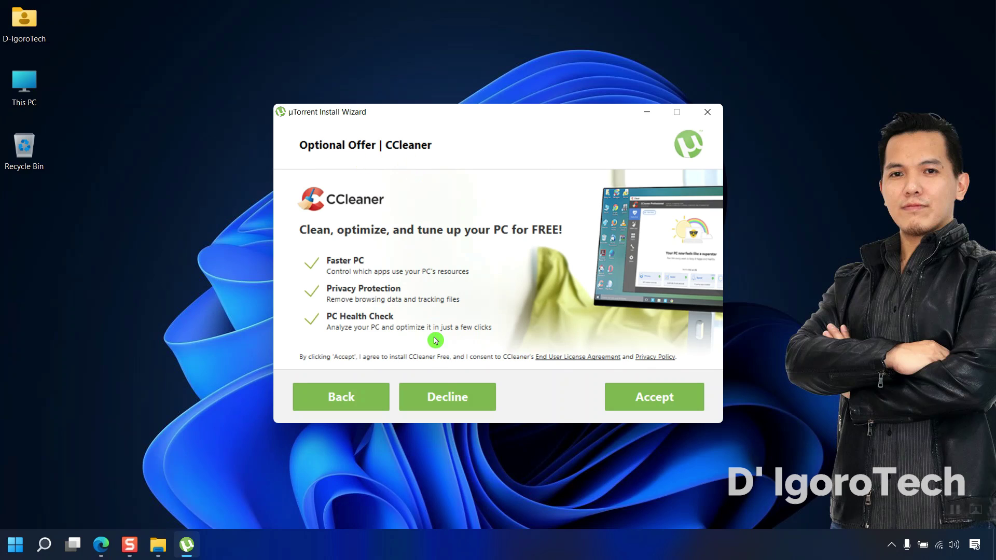
{"action": "left_click", "coordinate": [446, 396]}
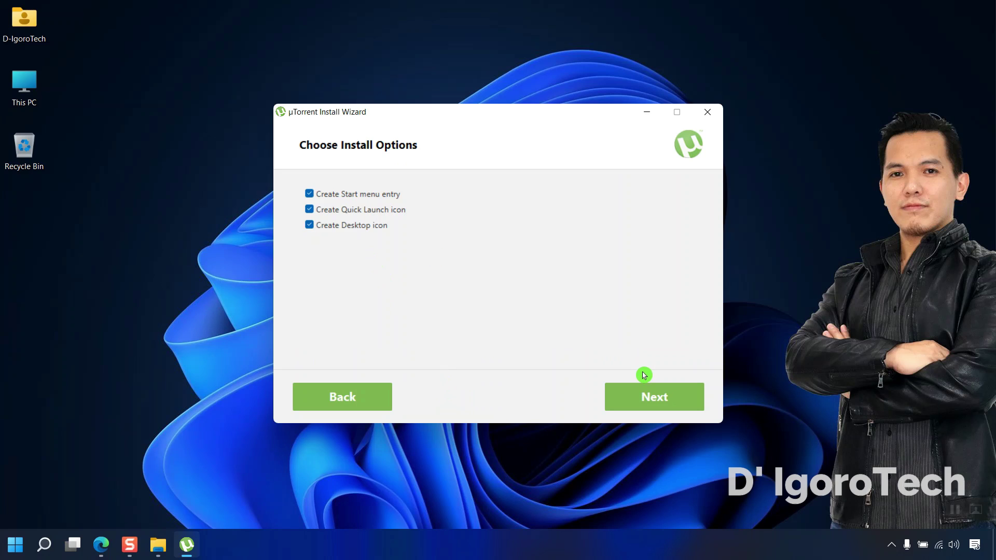
Keep the default shortcuts, firewall exception and file associations and let µTorrent install
{"action": "left_click", "coordinate": [646, 399]}
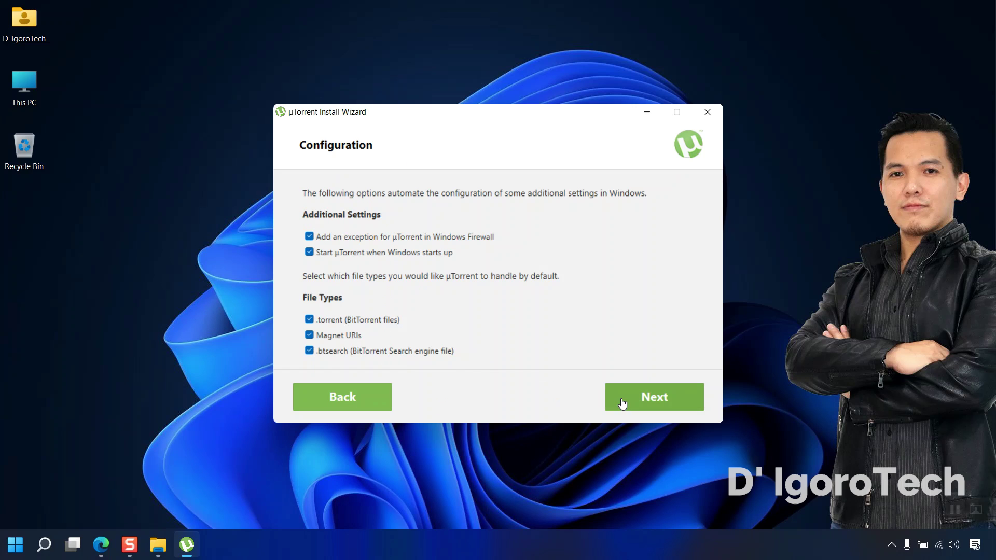
{"action": "left_click", "coordinate": [659, 405]}
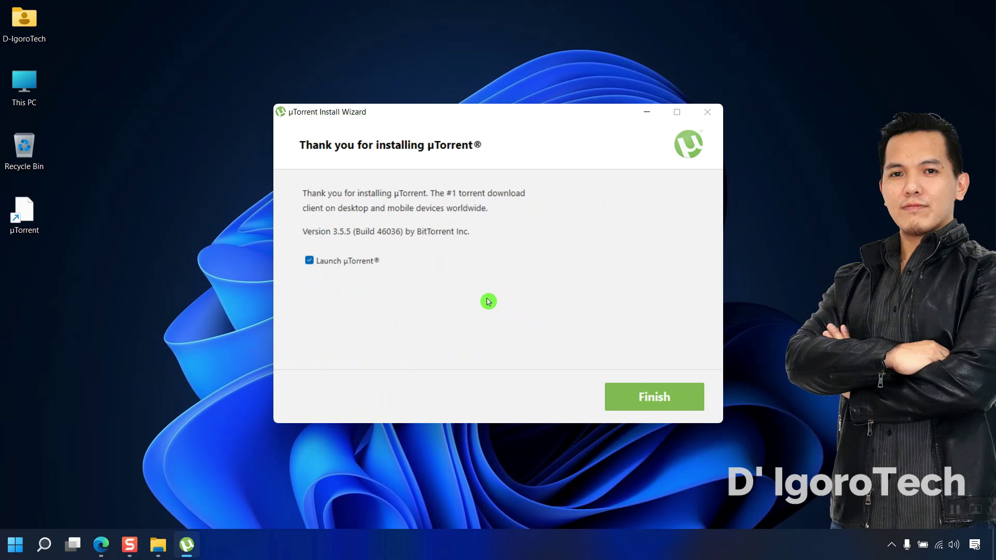
{"action": "left_click", "coordinate": [46, 225]}
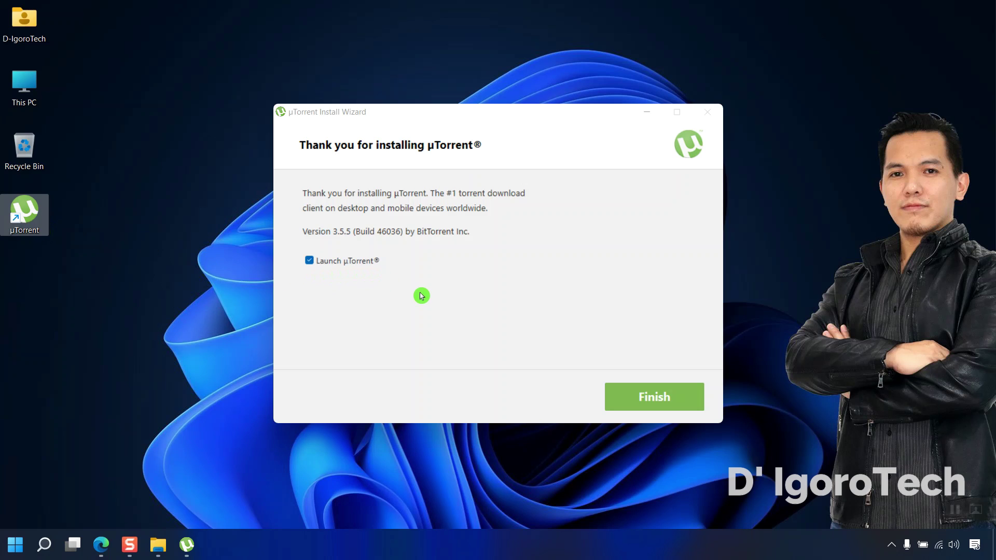
Finish setup with 'Launch µTorrent' checked and position the empty µTorrent window
{"action": "left_click", "coordinate": [654, 397]}
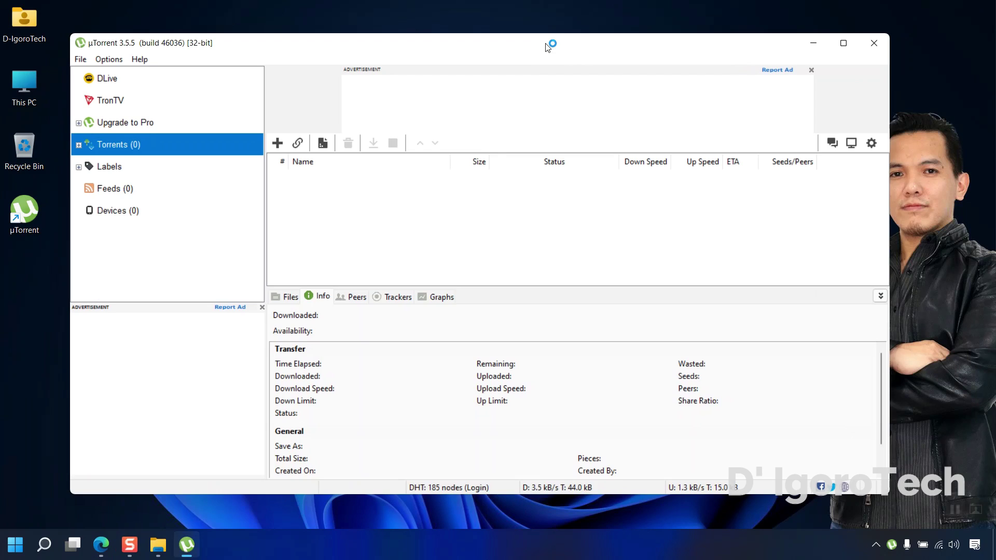
{"action": "left_click_drag", "start_coordinate": [517, 47], "coordinate": [556, 45]}
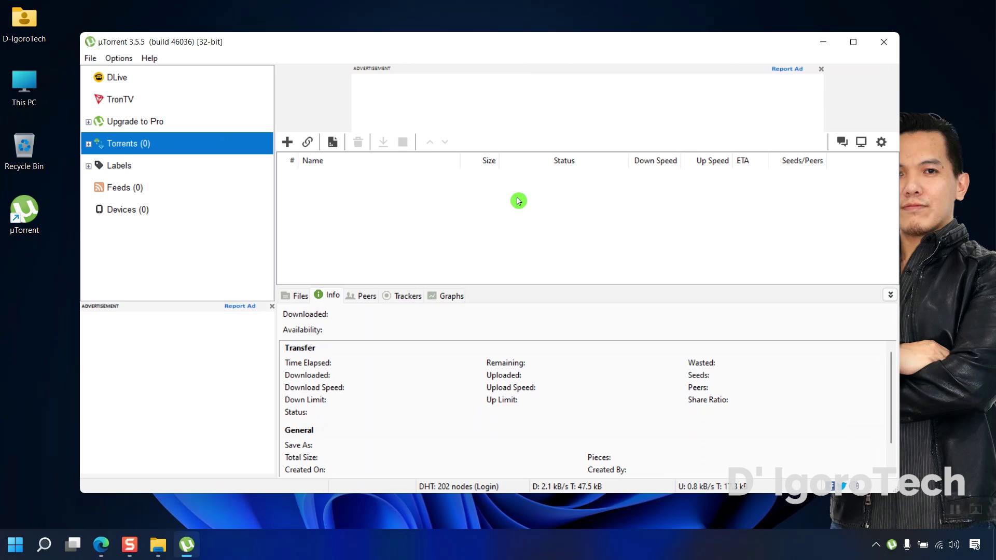
{"action": "left_click", "coordinate": [518, 201]}
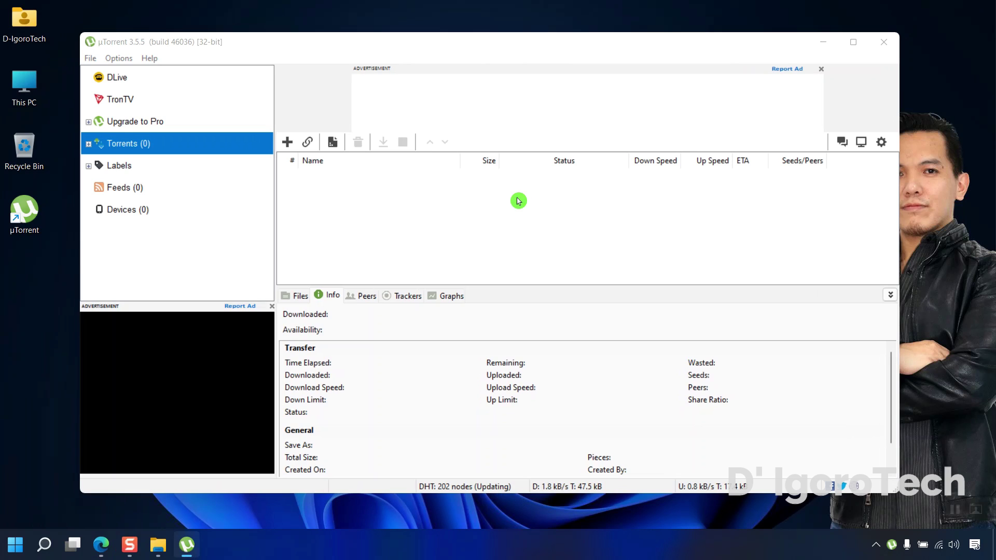
Create a new folder named Downloads on Local Disk (D:)
{"action": "double_click", "coordinate": [29, 99]}
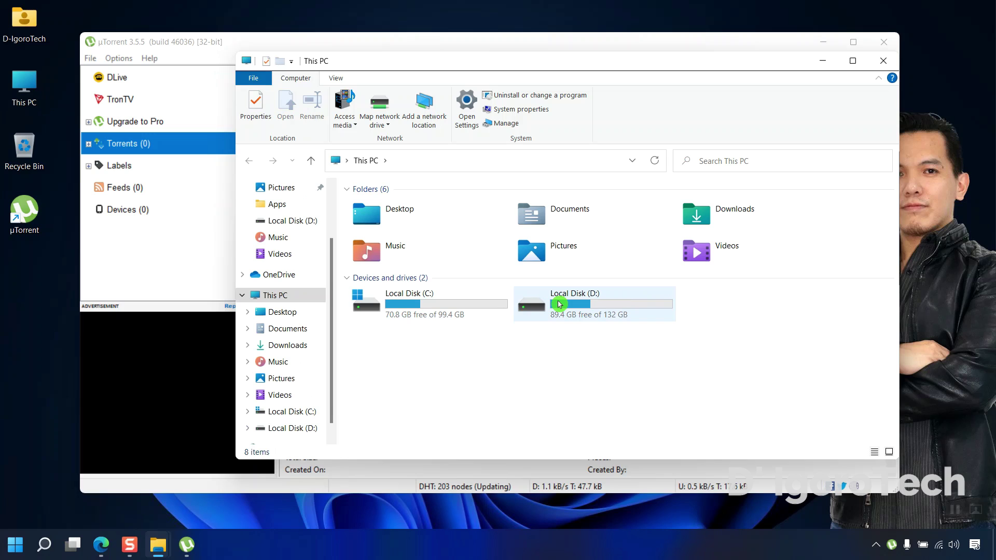
{"action": "double_click", "coordinate": [558, 304]}
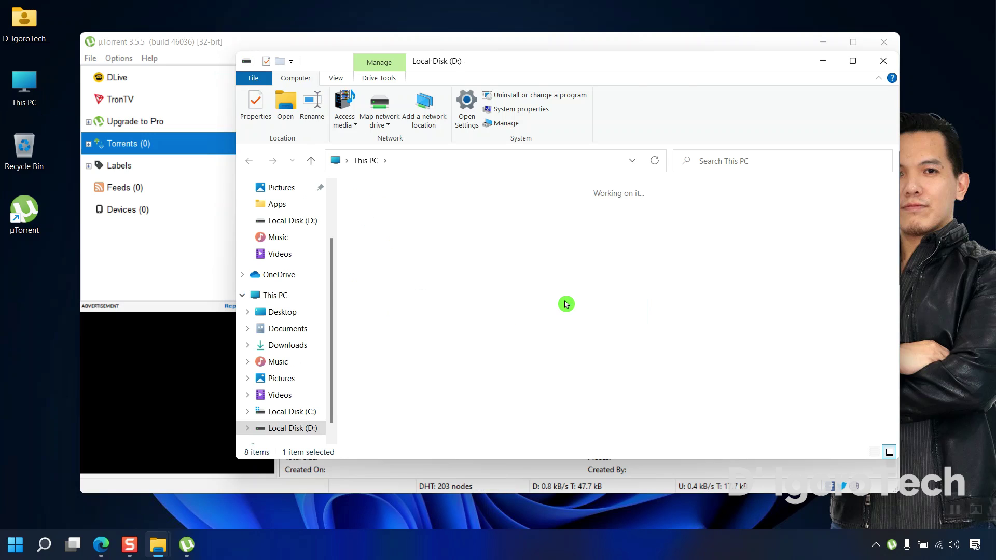
{"action": "right_click", "coordinate": [522, 299]}
{"action": "mouse_move", "coordinate": [550, 456]}
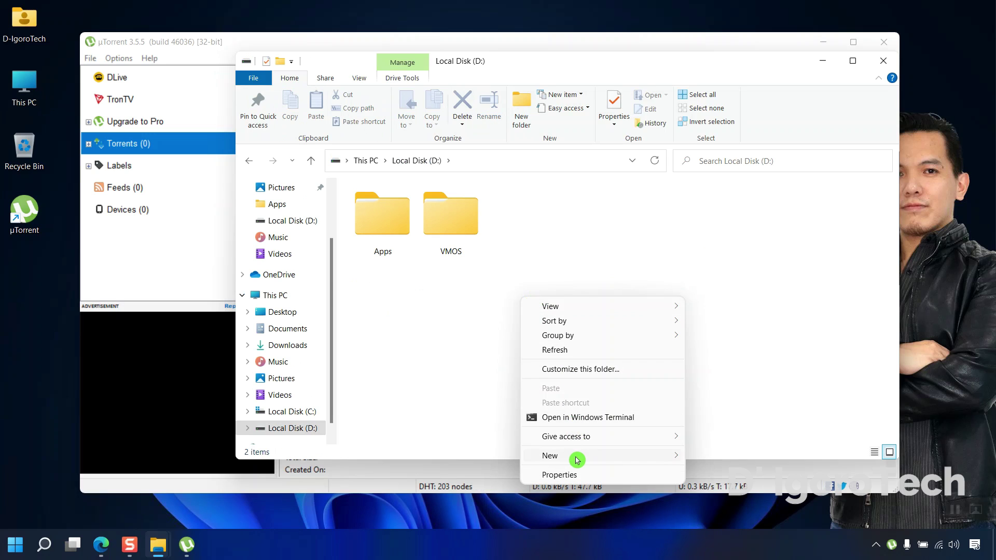
{"action": "left_click", "coordinate": [695, 458]}
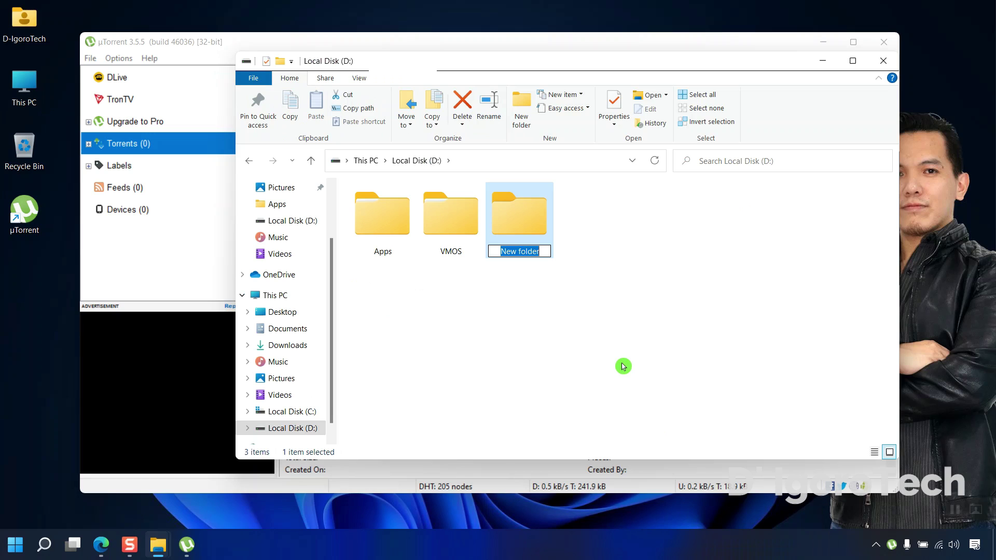
{"action": "type", "text": "Downloads"}
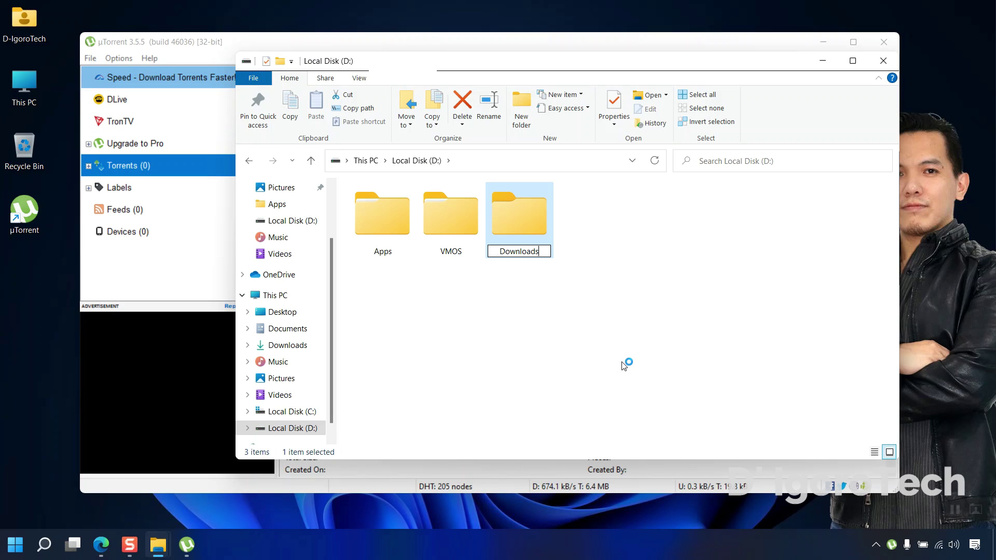
{"action": "left_click", "coordinate": [610, 324]}
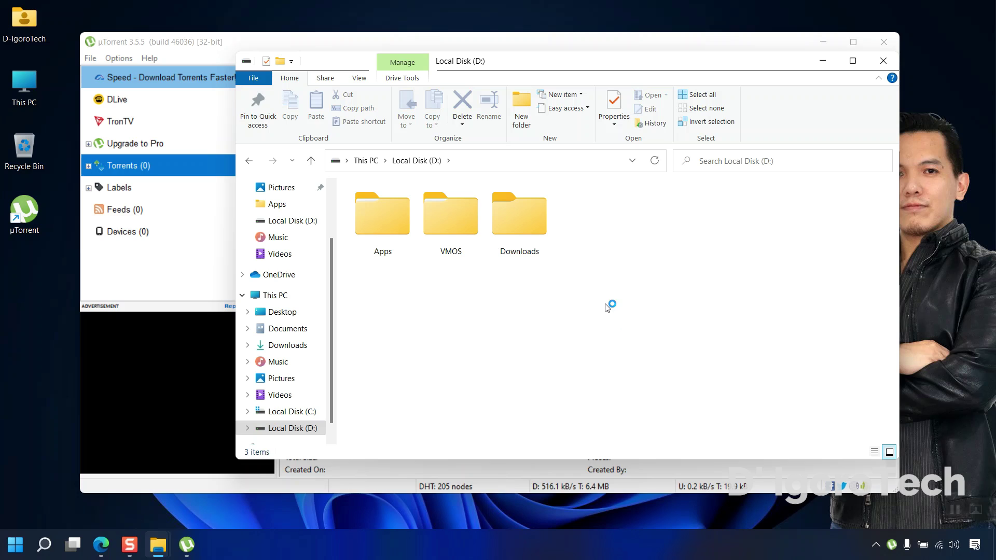
Return to the This PC overview and highlight the D: drive
{"action": "left_click", "coordinate": [249, 160]}
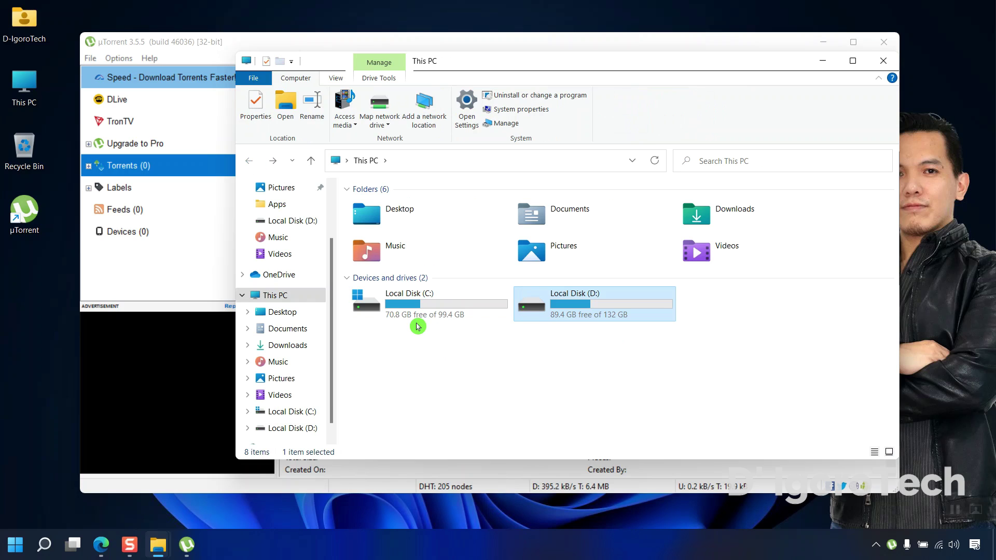
{"action": "left_click", "coordinate": [420, 318]}
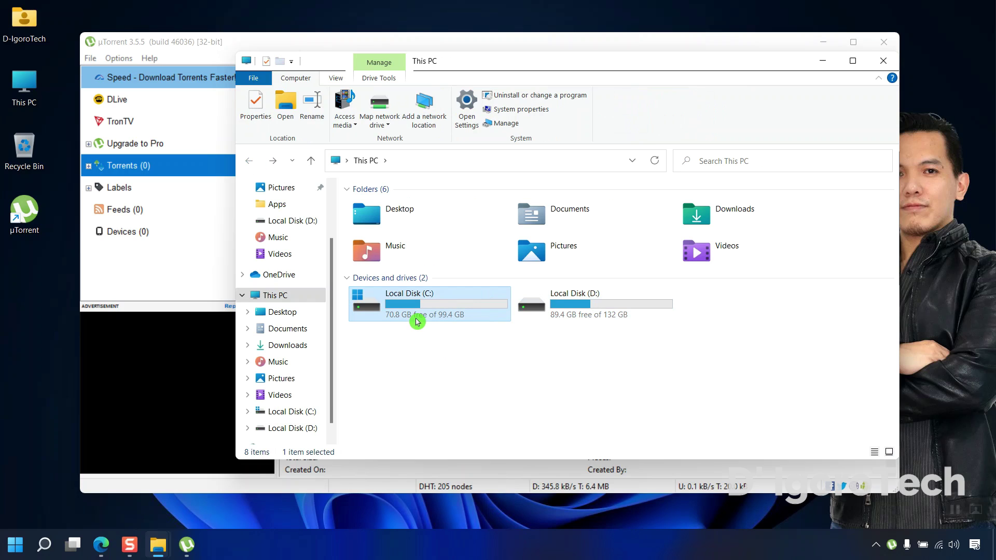
{"action": "left_click", "coordinate": [558, 313]}
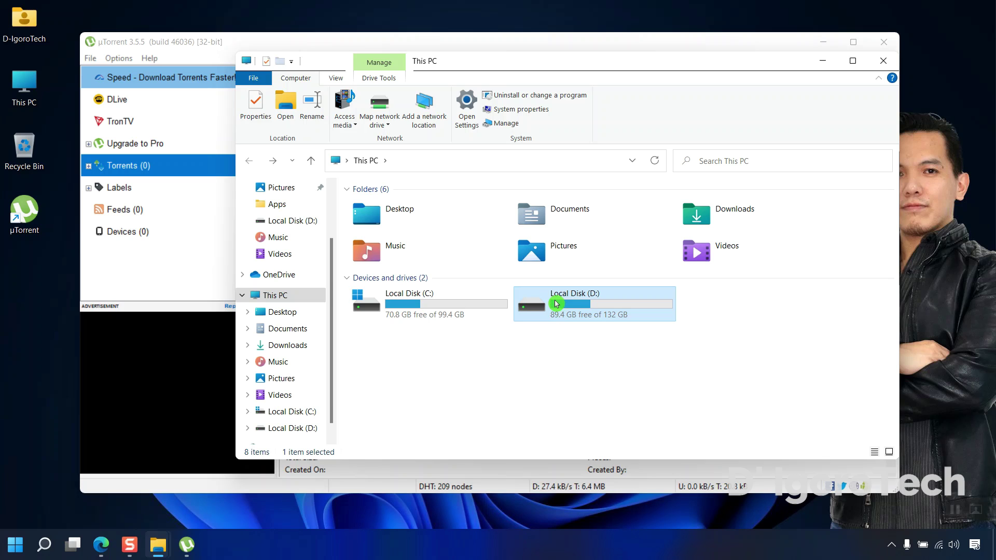
Bring µTorrent forward and reach the Directories page of its Preferences
{"action": "left_click", "coordinate": [822, 42]}
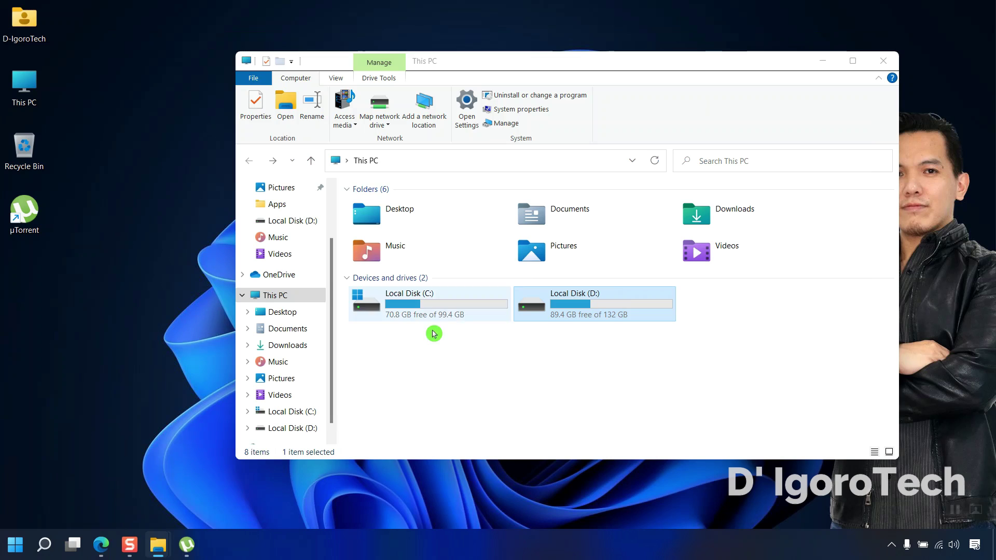
{"action": "left_click", "coordinate": [187, 545]}
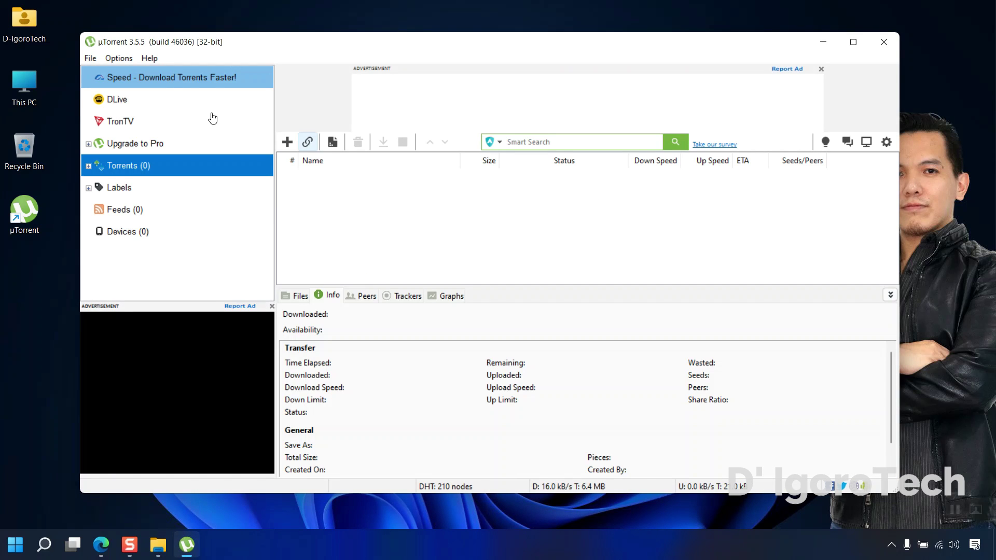
{"action": "left_click", "coordinate": [119, 59]}
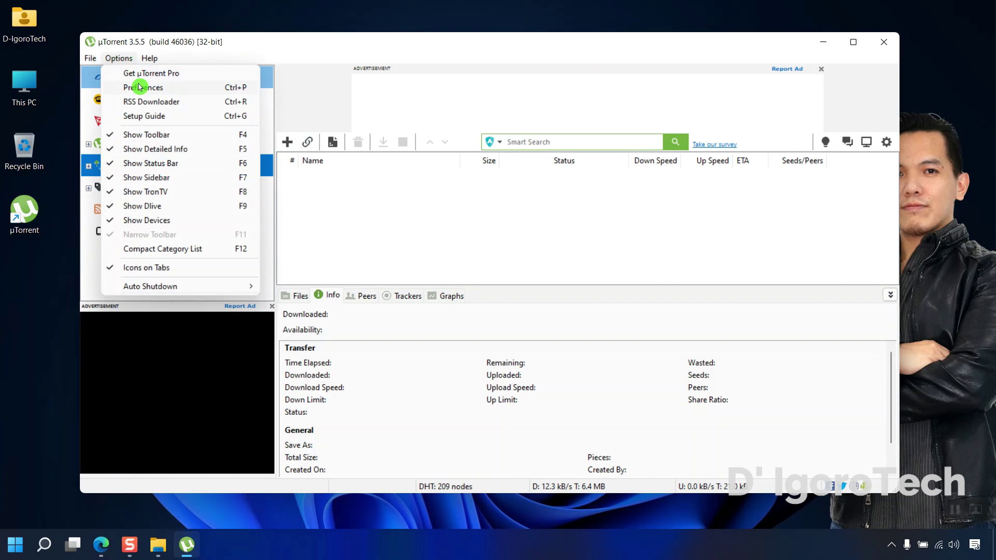
{"action": "left_click", "coordinate": [143, 88]}
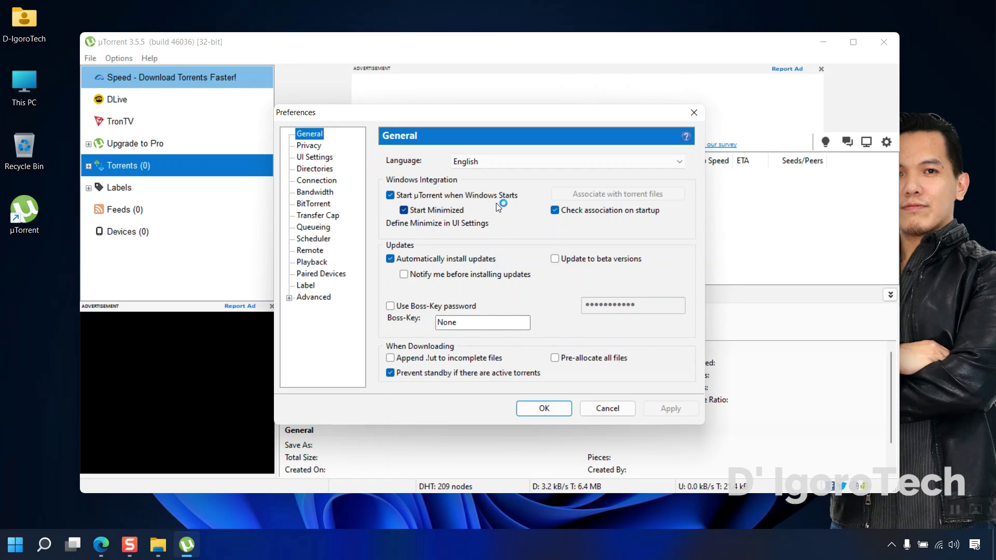
{"action": "left_click", "coordinate": [497, 207]}
{"action": "left_click", "coordinate": [315, 169]}
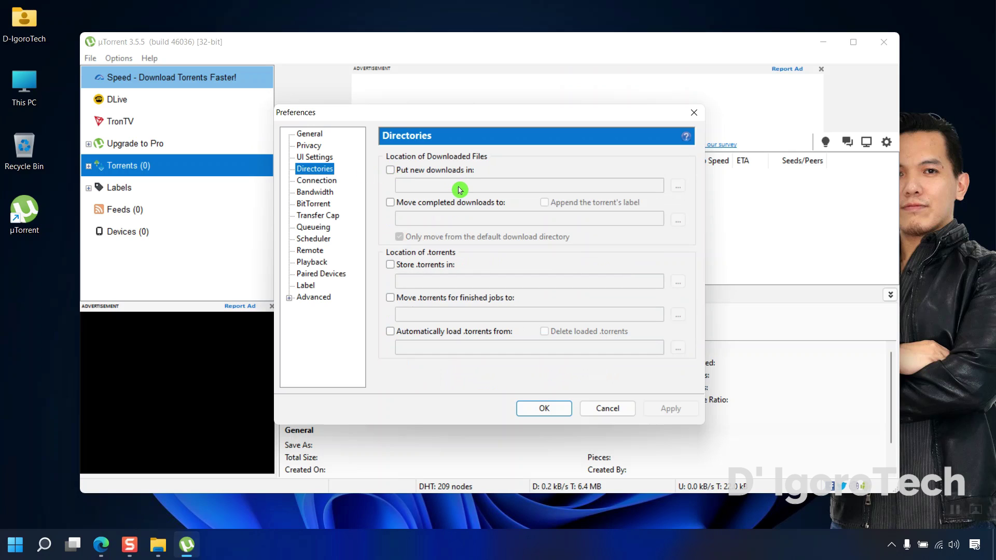
Check in File Explorer that the Downloads folder exists on D:, then return to Preferences
{"action": "left_click", "coordinate": [161, 546]}
{"action": "left_click", "coordinate": [207, 482]}
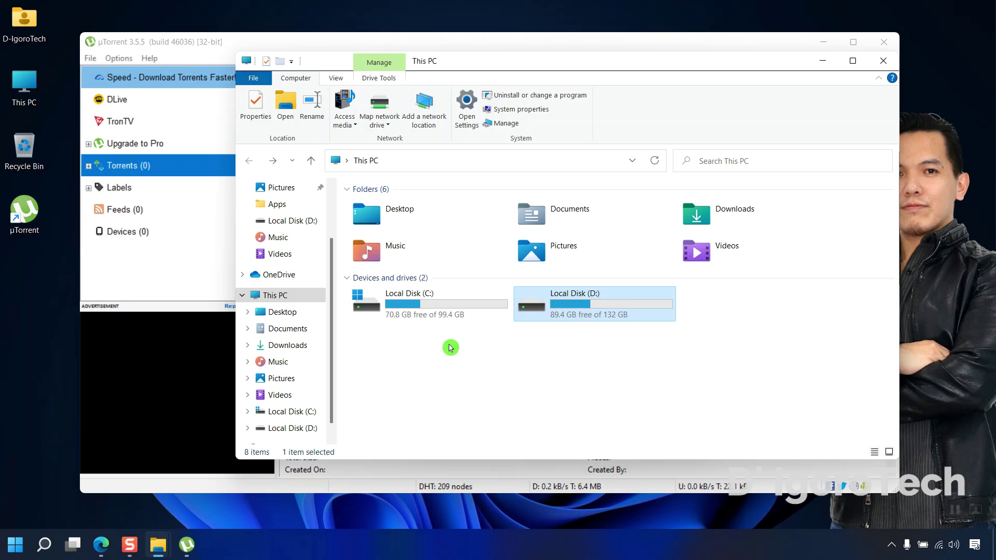
{"action": "double_click", "coordinate": [550, 304]}
{"action": "left_click", "coordinate": [463, 234]}
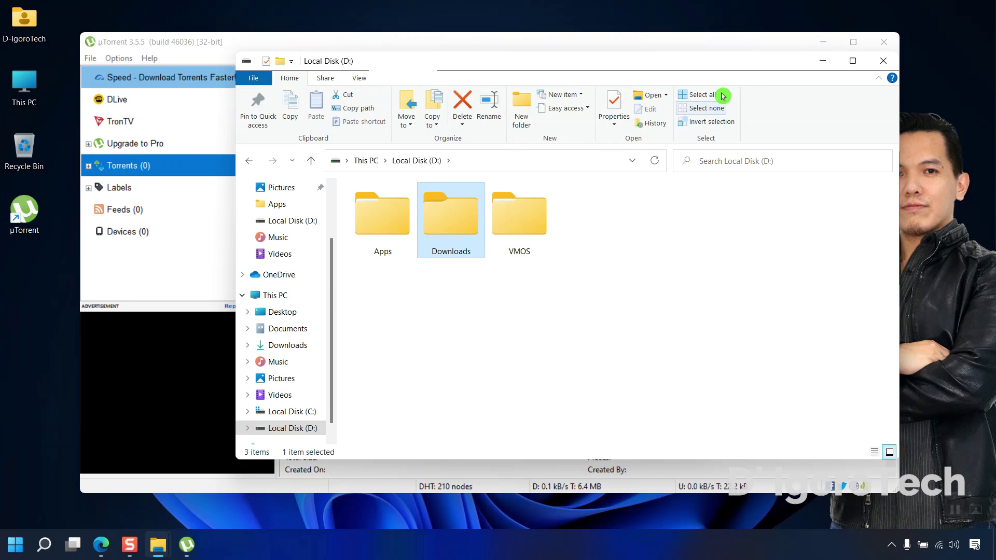
{"action": "left_click", "coordinate": [822, 61]}
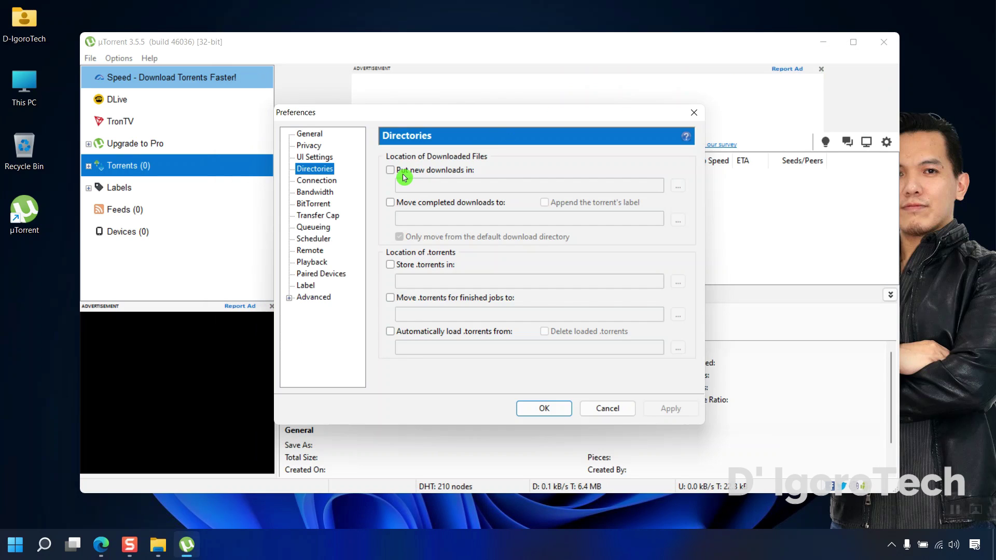
Enable 'Put new downloads in' and choose D:\Downloads as the folder
{"action": "left_click", "coordinate": [392, 171]}
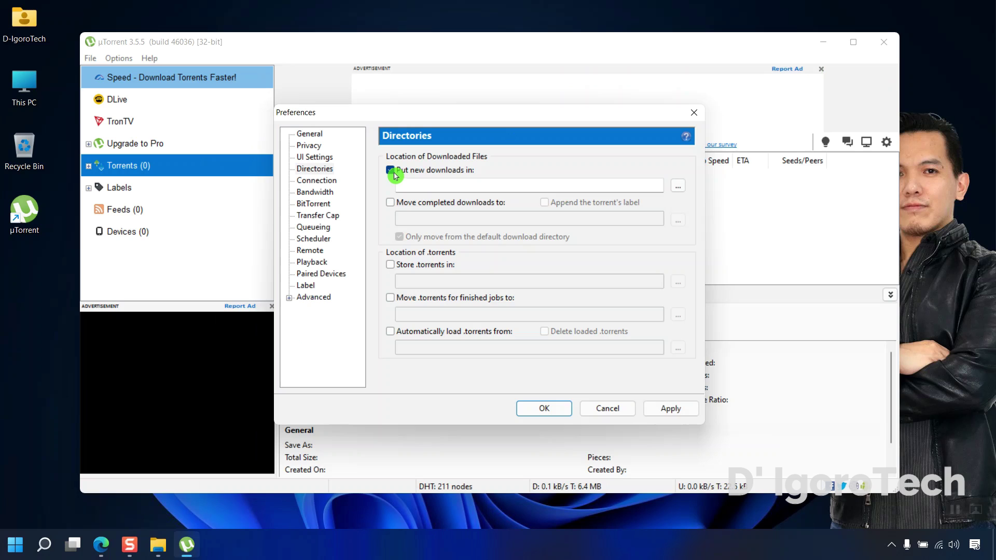
{"action": "left_click", "coordinate": [677, 188]}
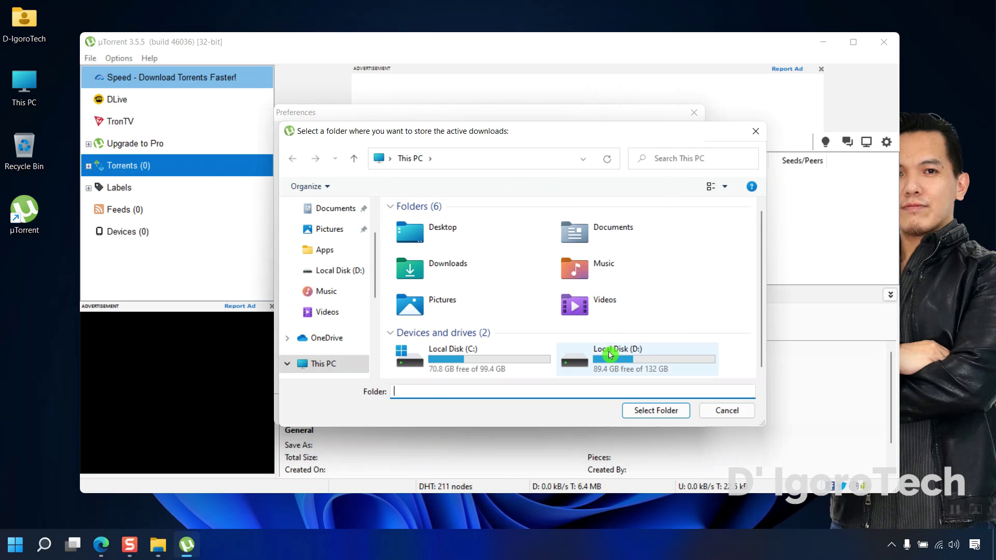
{"action": "double_click", "coordinate": [611, 355]}
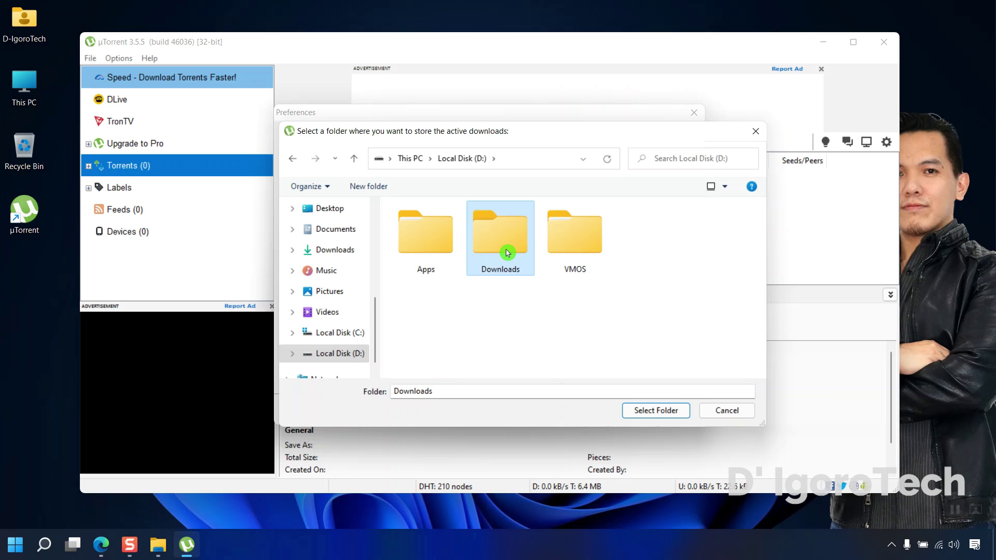
{"action": "left_click", "coordinate": [650, 411]}
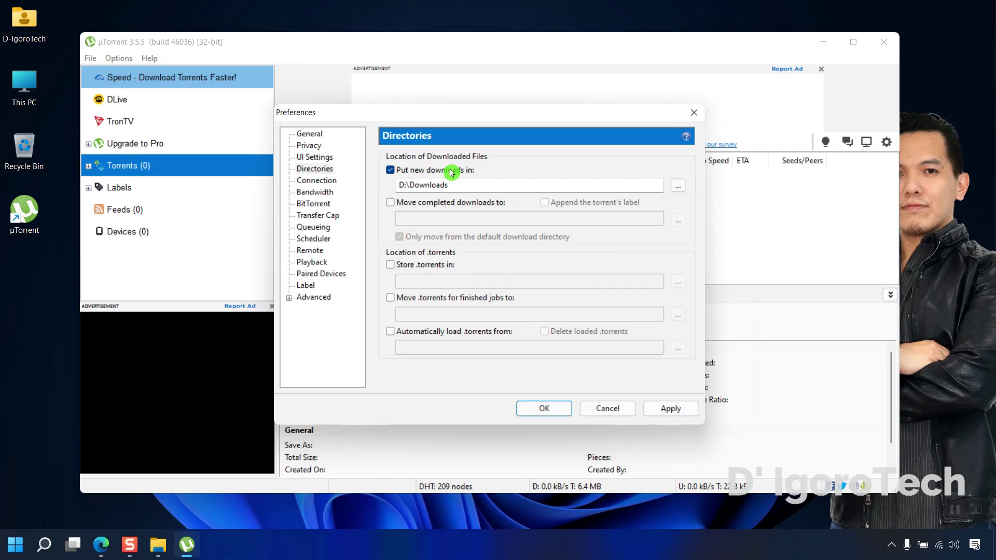
Copy the D:\Downloads path and paste it as the 'Move completed downloads to' folder, enabled
{"action": "left_click_drag", "start_coordinate": [450, 183], "coordinate": [422, 186]}
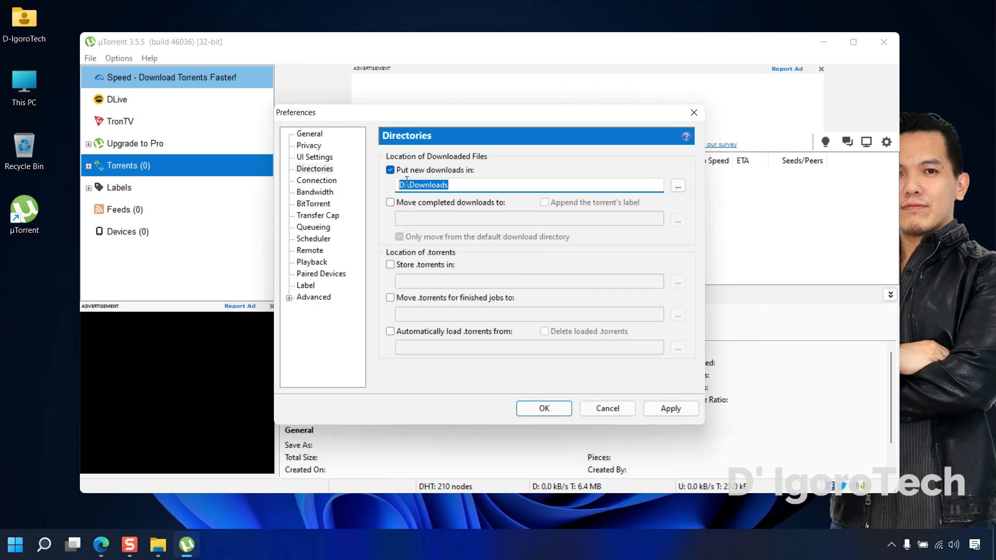
{"action": "right_click", "coordinate": [410, 185]}
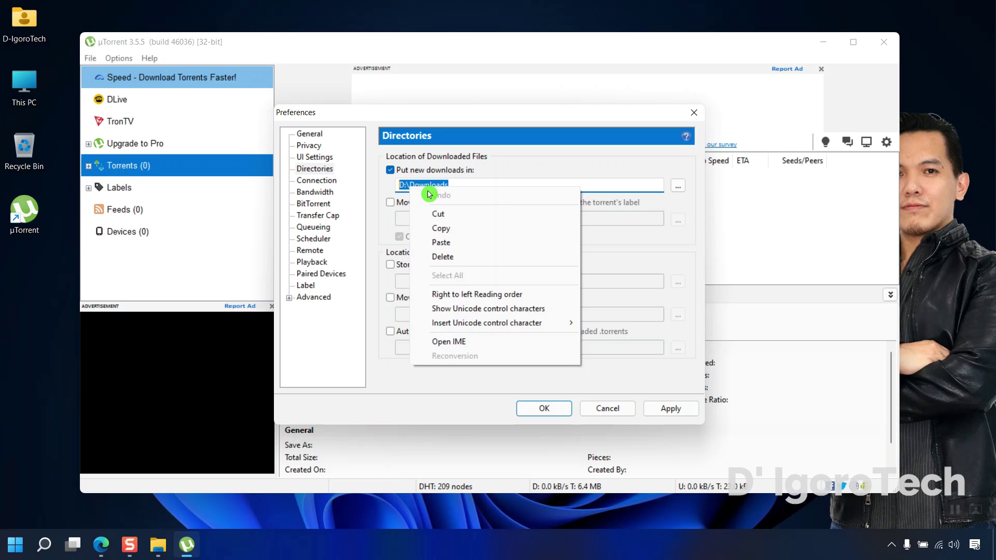
{"action": "left_click", "coordinate": [441, 230]}
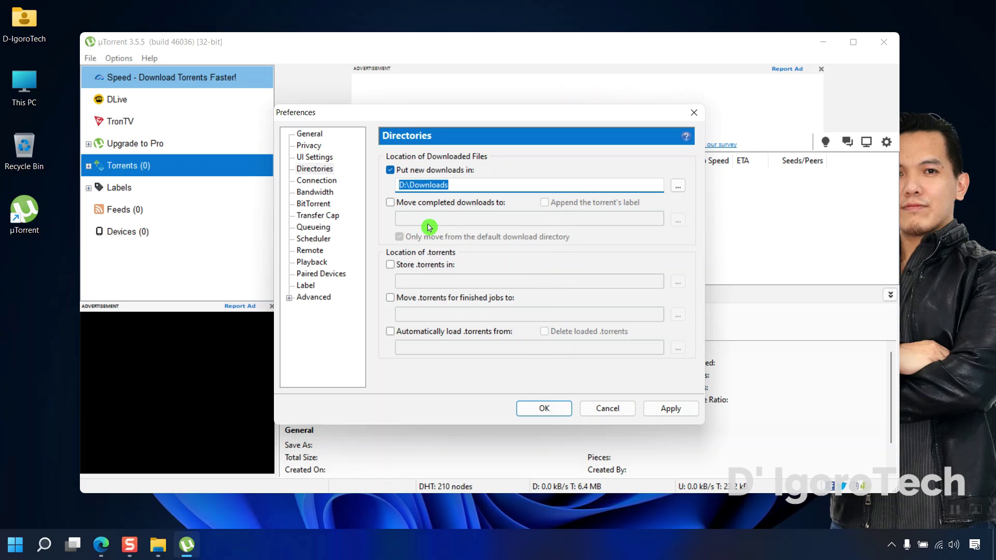
{"action": "left_click", "coordinate": [391, 204]}
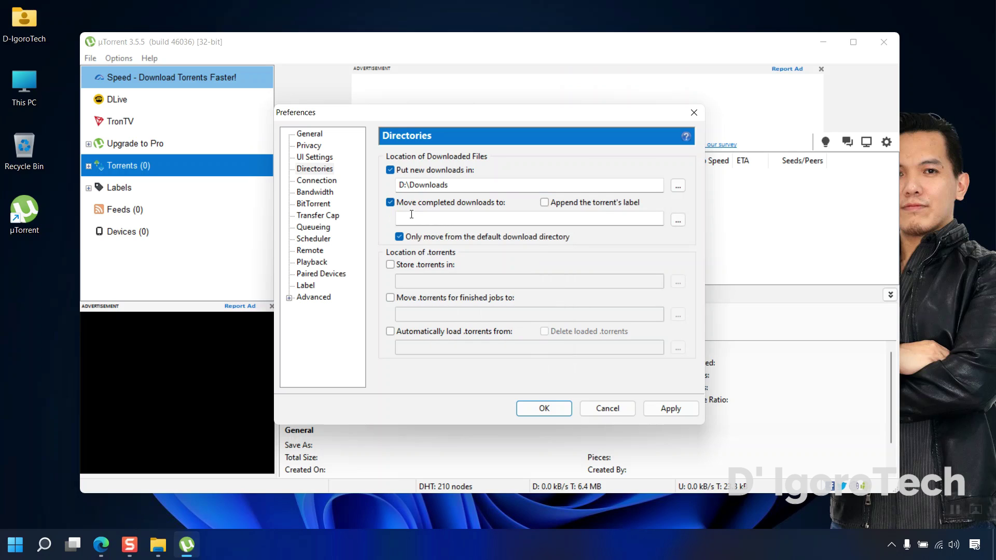
{"action": "left_click", "coordinate": [415, 213]}
{"action": "right_click", "coordinate": [420, 221]}
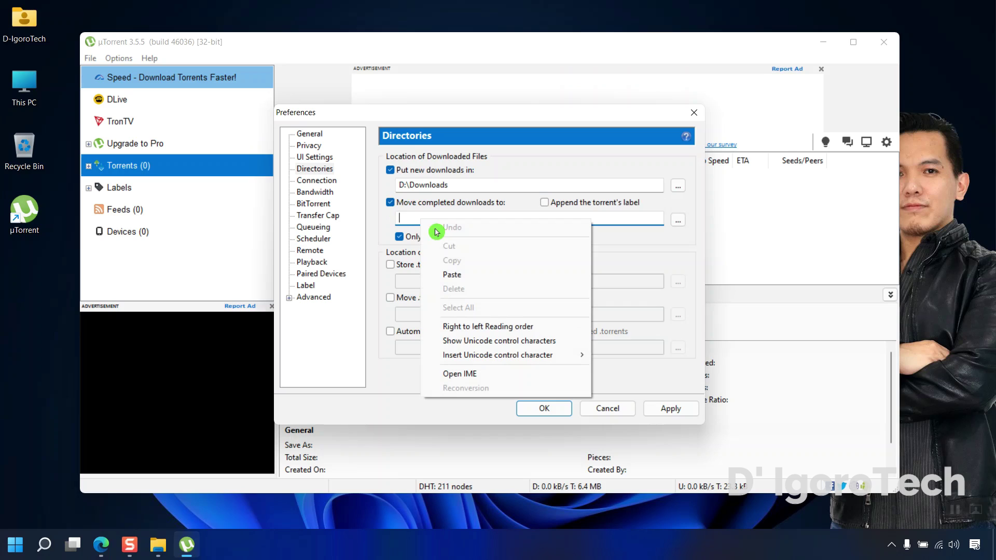
{"action": "left_click", "coordinate": [452, 276]}
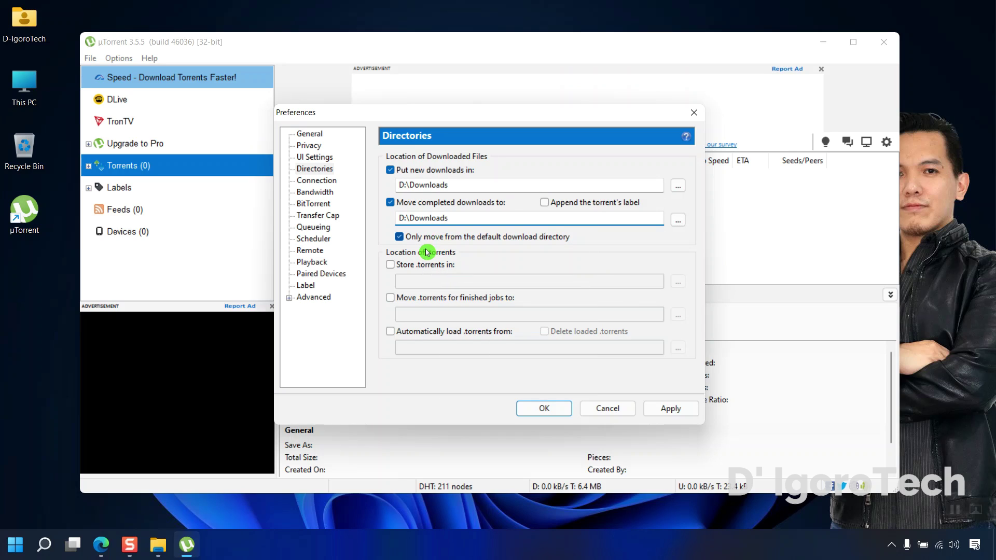
Enable 'Store .torrents in' and paste D:\Downloads as its folder
{"action": "left_click", "coordinate": [391, 264]}
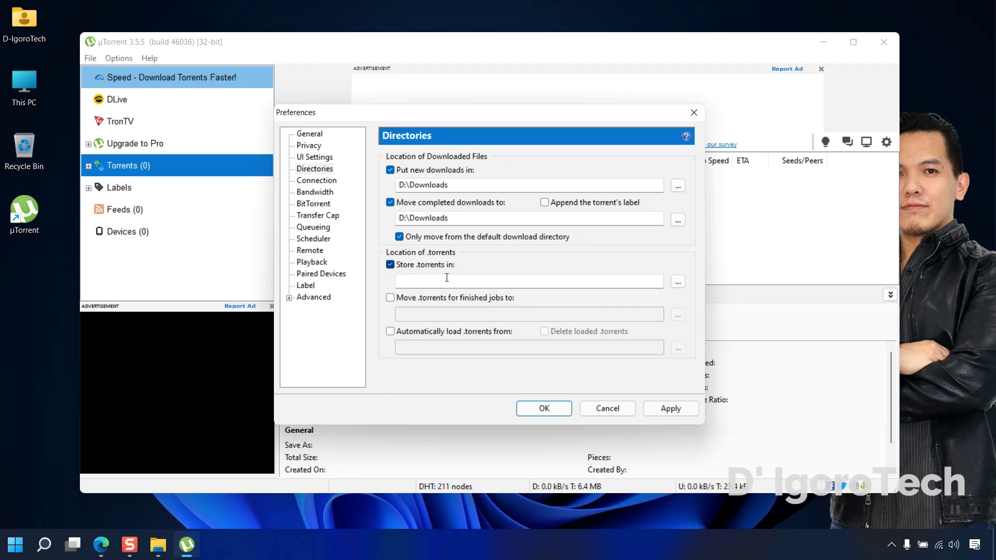
{"action": "left_click", "coordinate": [641, 282]}
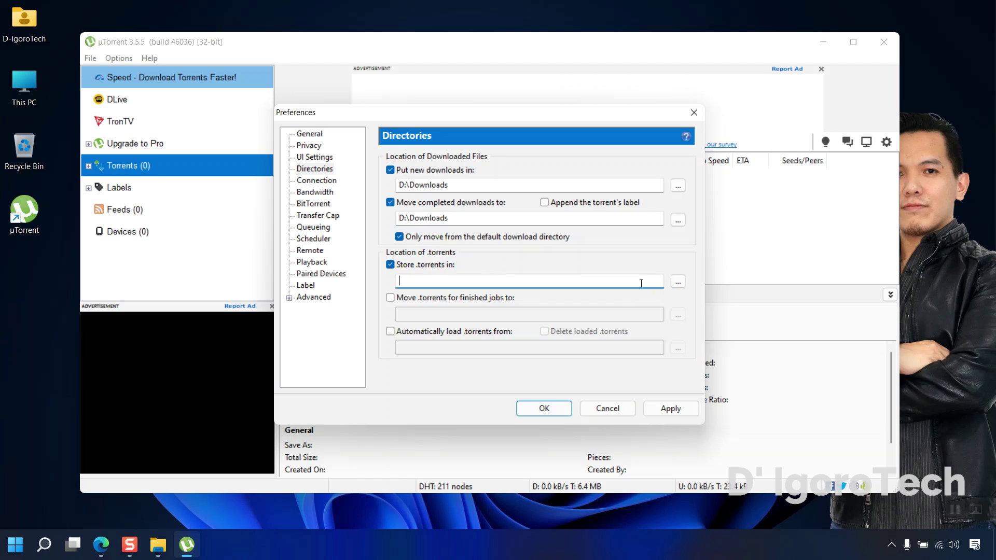
{"action": "right_click", "coordinate": [450, 285]}
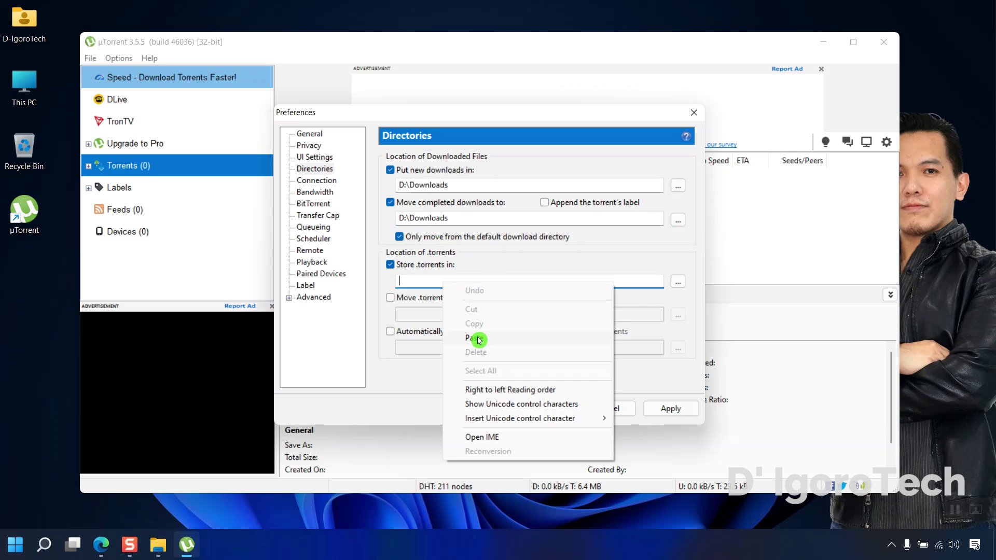
{"action": "left_click", "coordinate": [480, 340]}
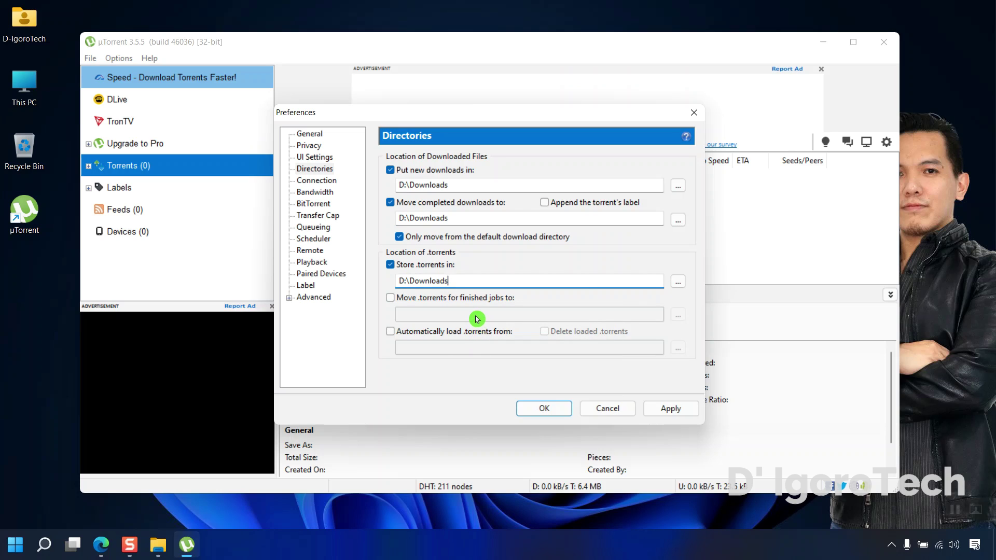
Save the preferences, then on EZTV download the torrent for the 1080p WEB h264-BAE Impractical Jokers S09E00 release
{"action": "left_click", "coordinate": [544, 409]}
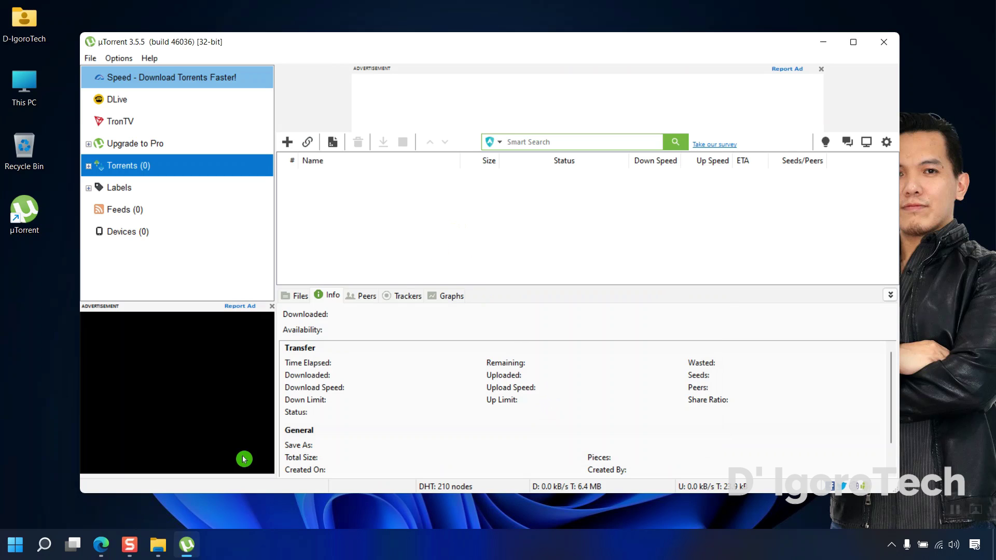
{"action": "left_click", "coordinate": [102, 545]}
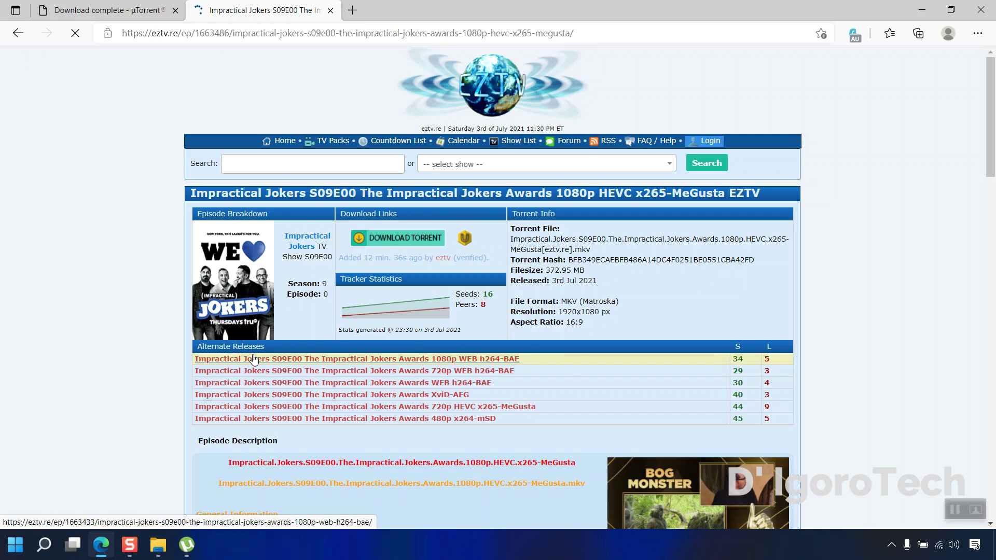
{"action": "left_click", "coordinate": [253, 360]}
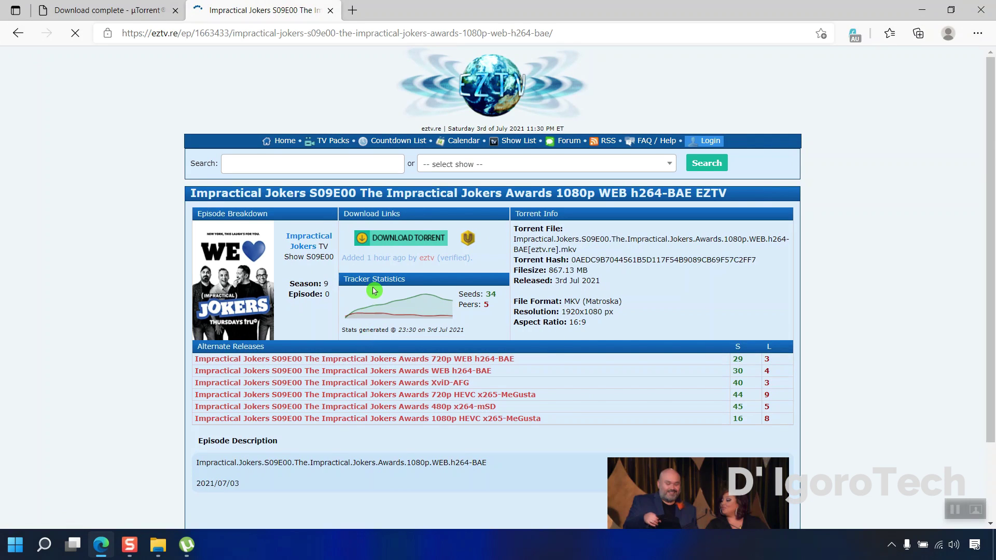
{"action": "left_click", "coordinate": [399, 238]}
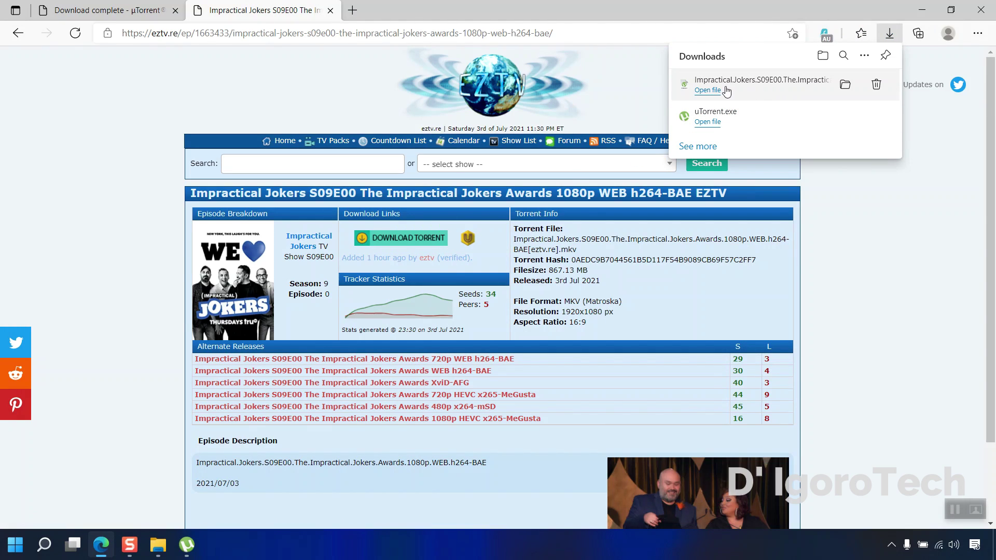
Open the torrent in µTorrent and add it with Save In kept as D:\Downloads so it starts downloading
{"action": "left_click", "coordinate": [708, 91]}
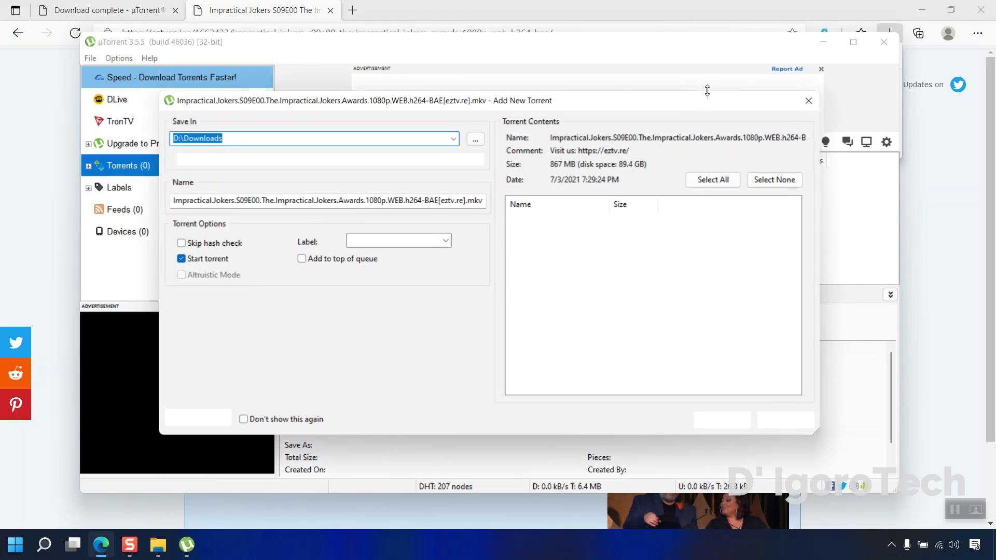
{"action": "left_click", "coordinate": [923, 16]}
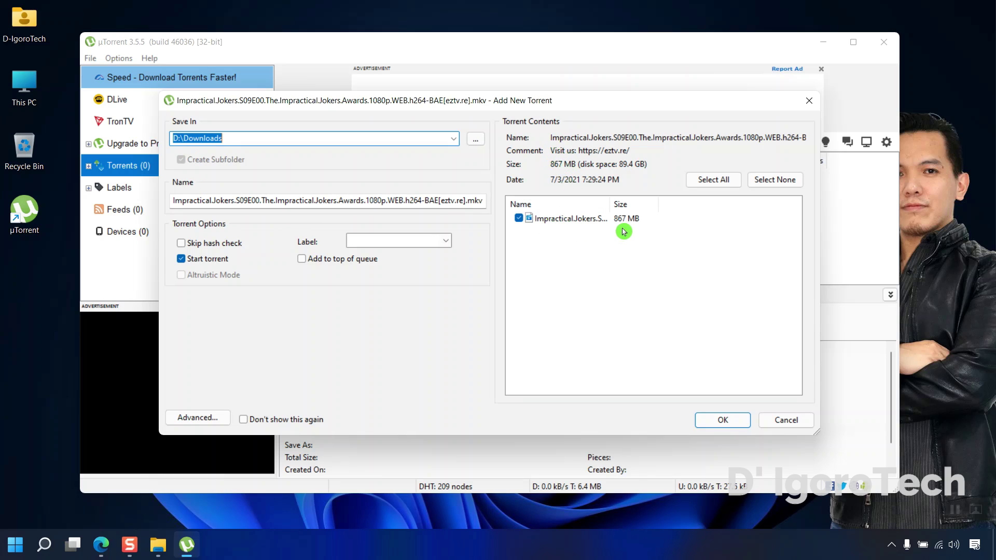
{"action": "left_click", "coordinate": [722, 420]}
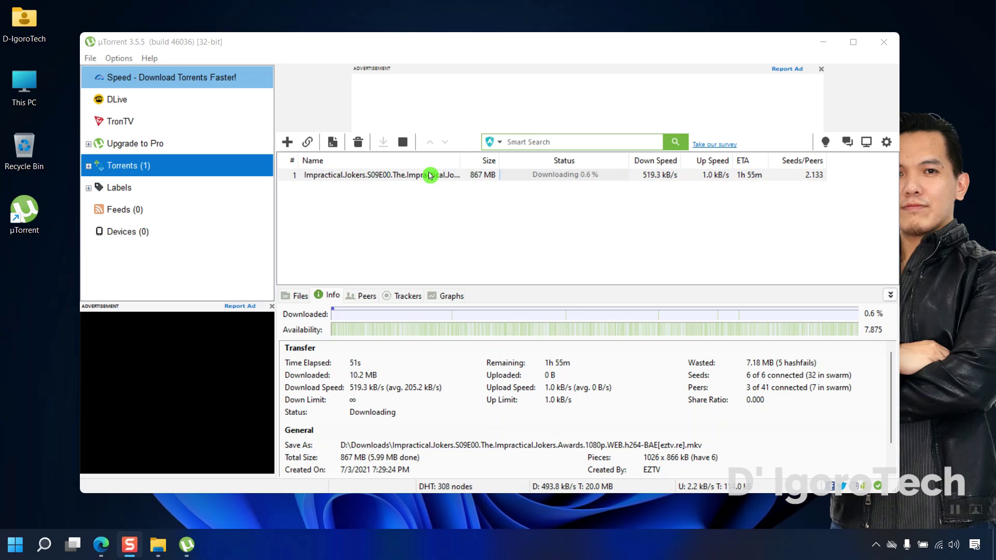
From the torrent's context menu, show its containing Downloads folder, then close that window
{"action": "right_click", "coordinate": [432, 175]}
{"action": "left_click", "coordinate": [431, 174]}
{"action": "right_click", "coordinate": [436, 178]}
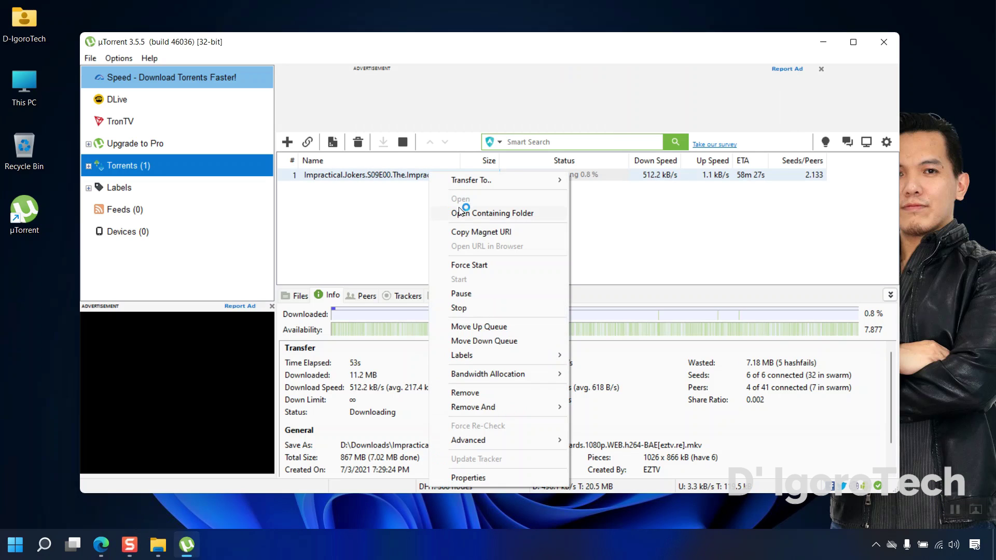
{"action": "left_click", "coordinate": [461, 215]}
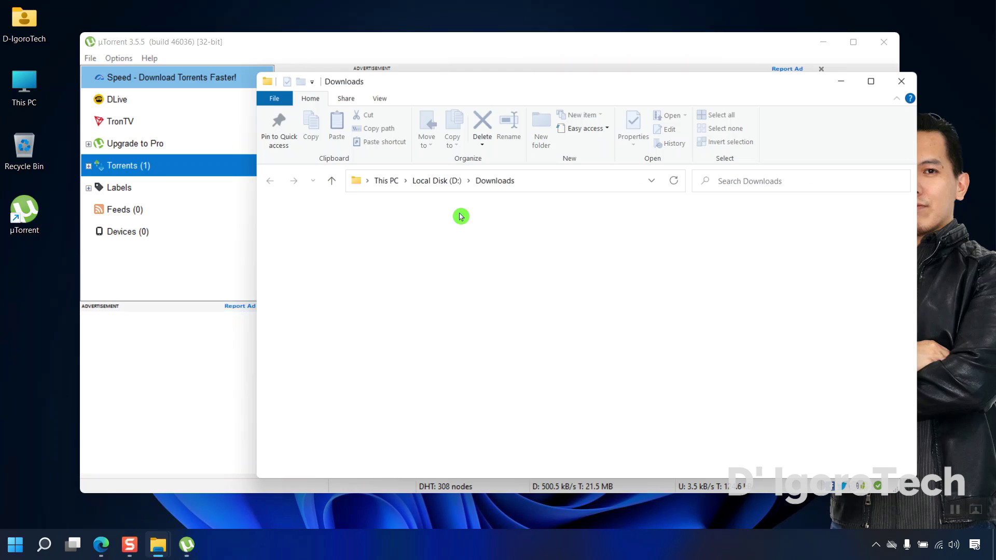
{"action": "left_click", "coordinate": [395, 246]}
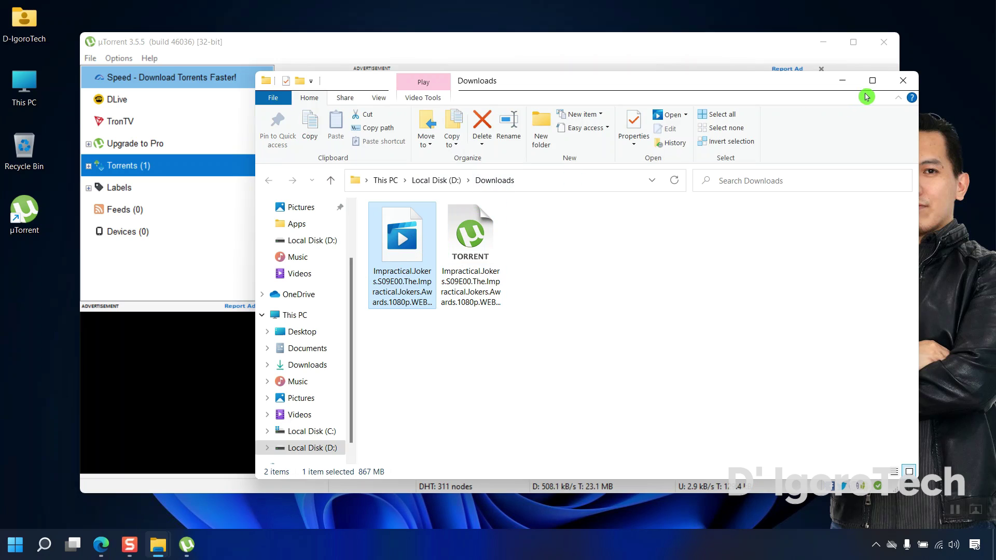
{"action": "left_click", "coordinate": [903, 81]}
Browse Local Disk (D:) > Downloads in File Explorer and pick out the .torrent file beside the video
{"action": "mouse_move", "coordinate": [159, 545]}
{"action": "left_click", "coordinate": [218, 490]}
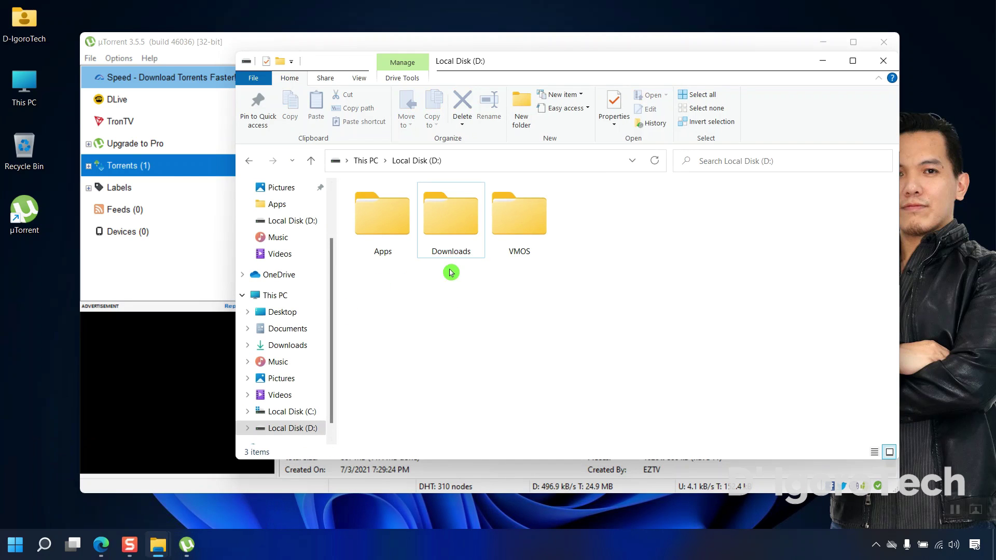
{"action": "left_click", "coordinate": [451, 225]}
{"action": "double_click", "coordinate": [464, 238]}
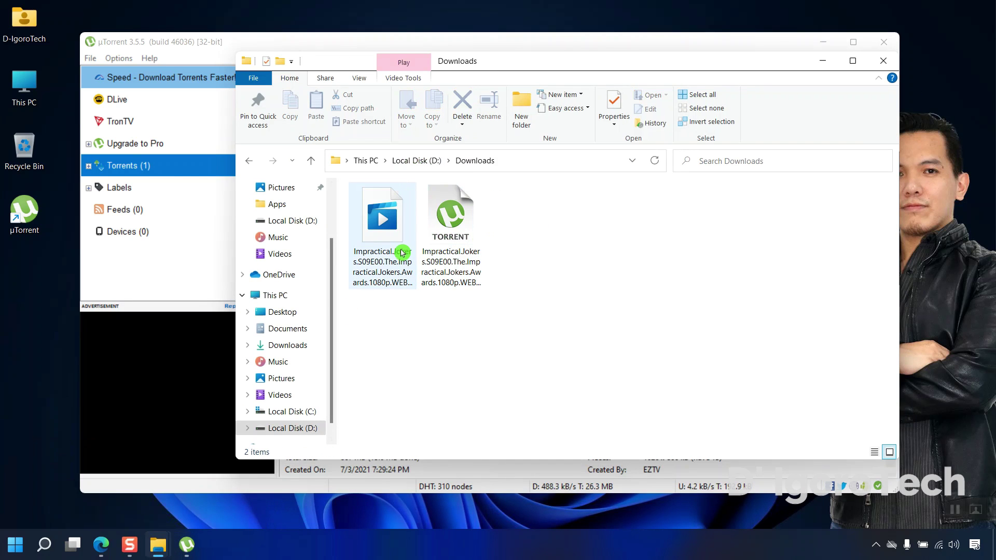
{"action": "left_click", "coordinate": [452, 256]}
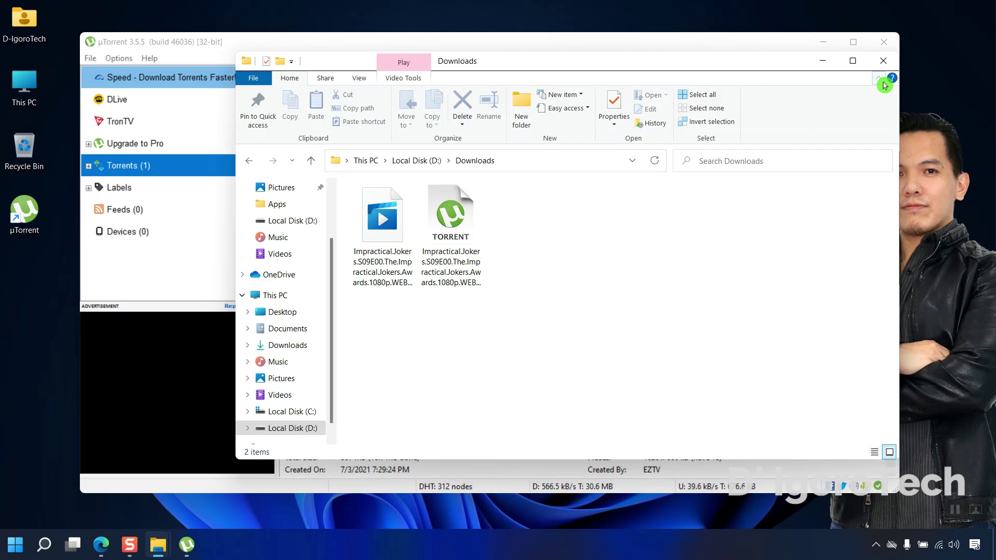
Close the folder window and then uTorrent, leaving the empty desktop
{"action": "left_click", "coordinate": [883, 61]}
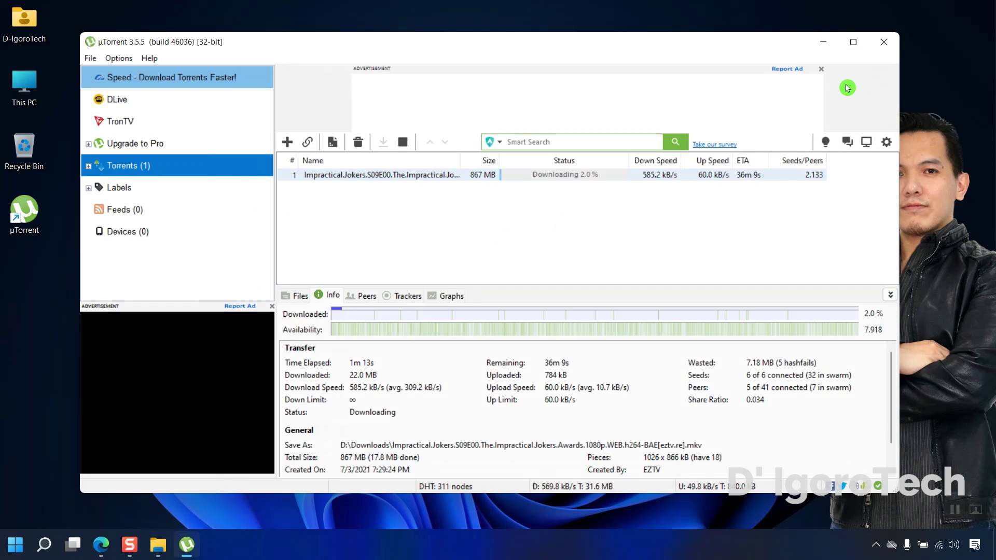
{"action": "left_click", "coordinate": [883, 42]}
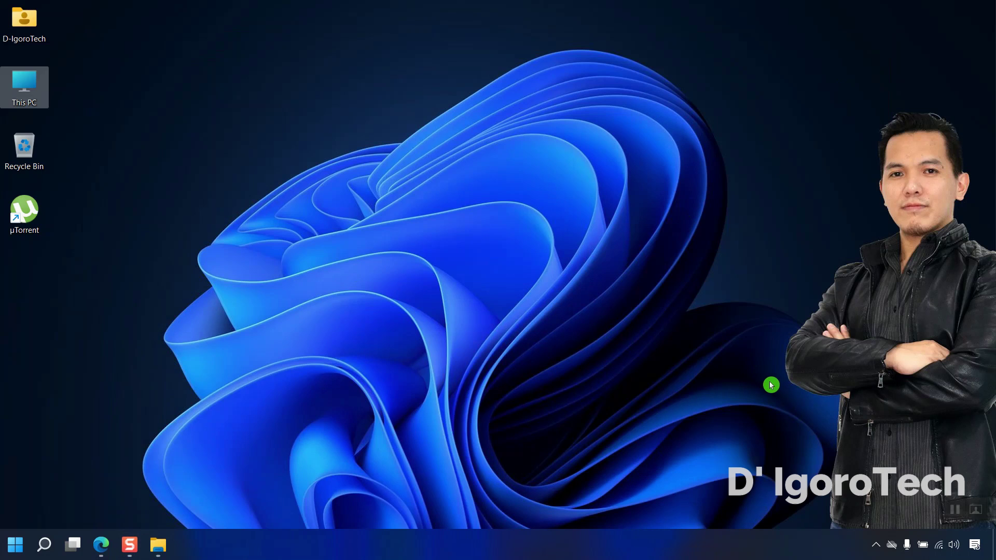